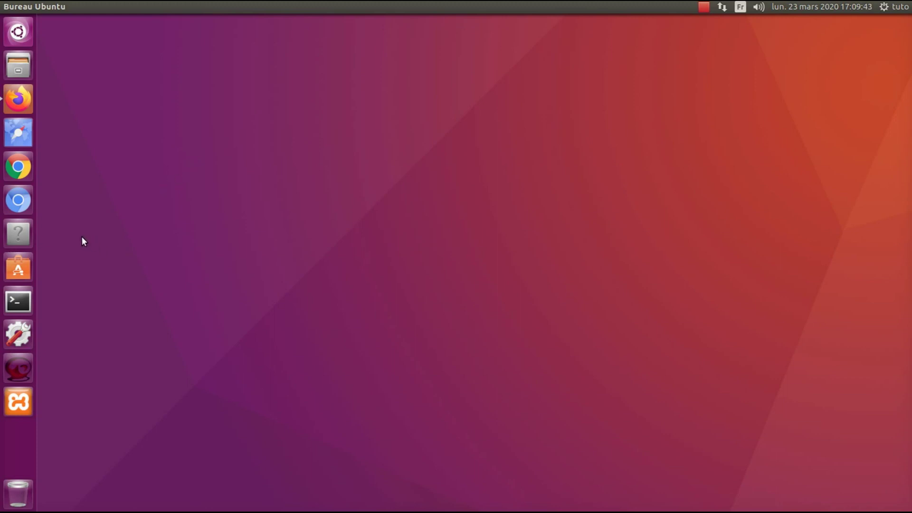
Search the Ubuntu software catalogue for xnview, check the XnView Multi Platform entry, and close the catalogue
click(18, 269)
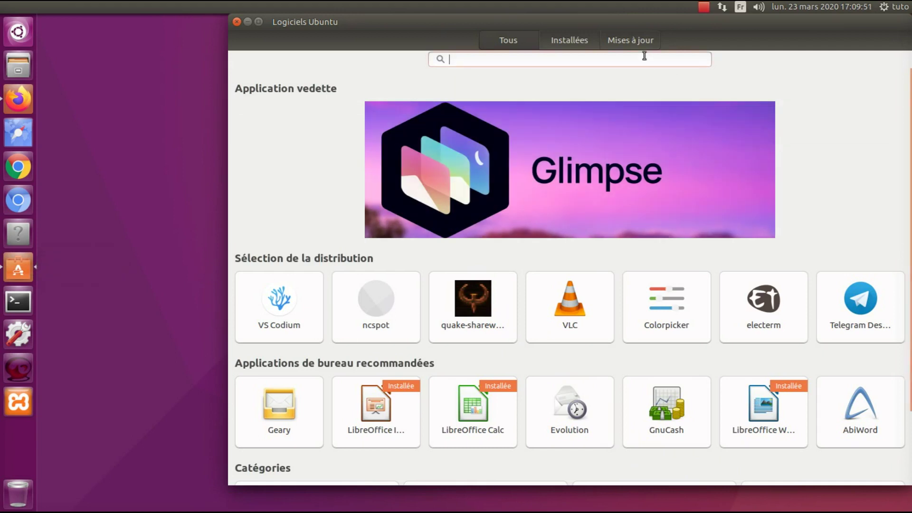
text(x)
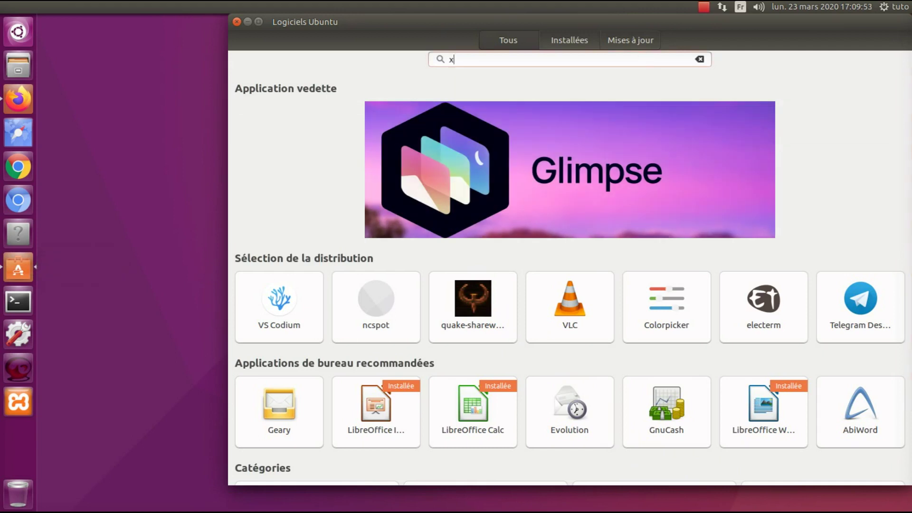
text(nv)
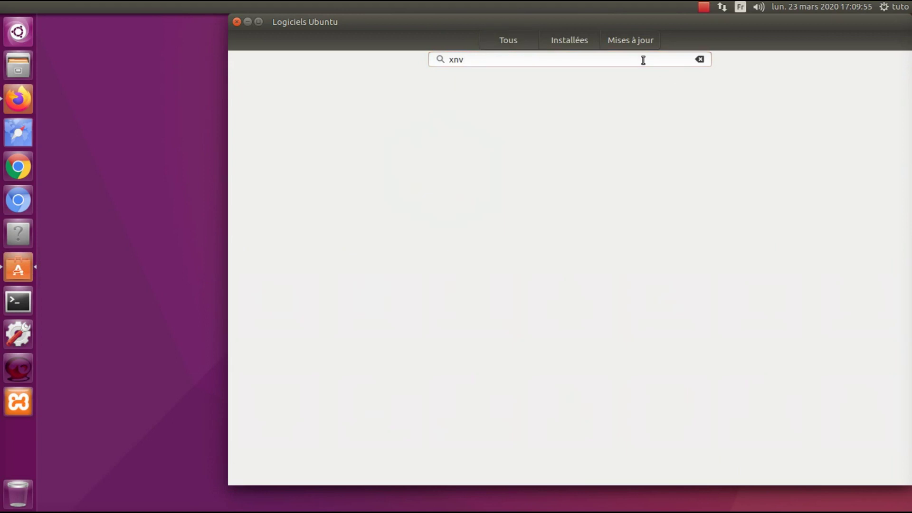
text(iew)
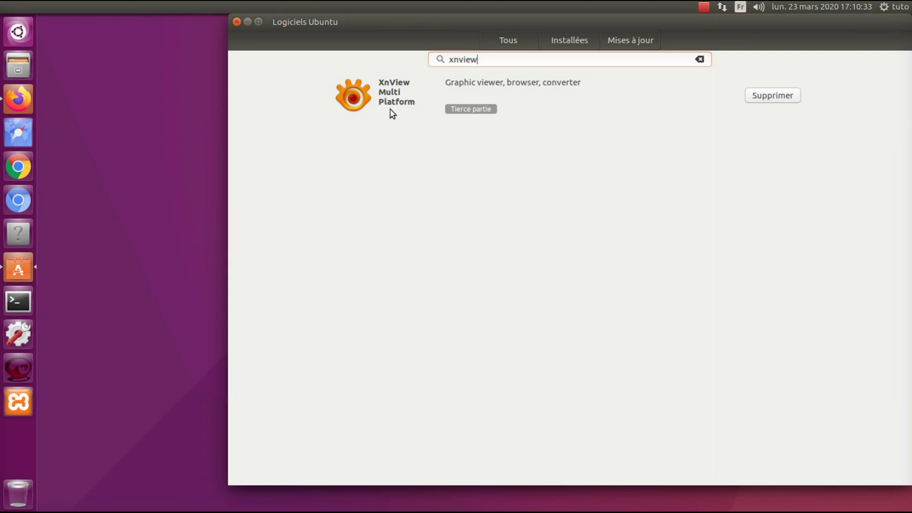
click(236, 22)
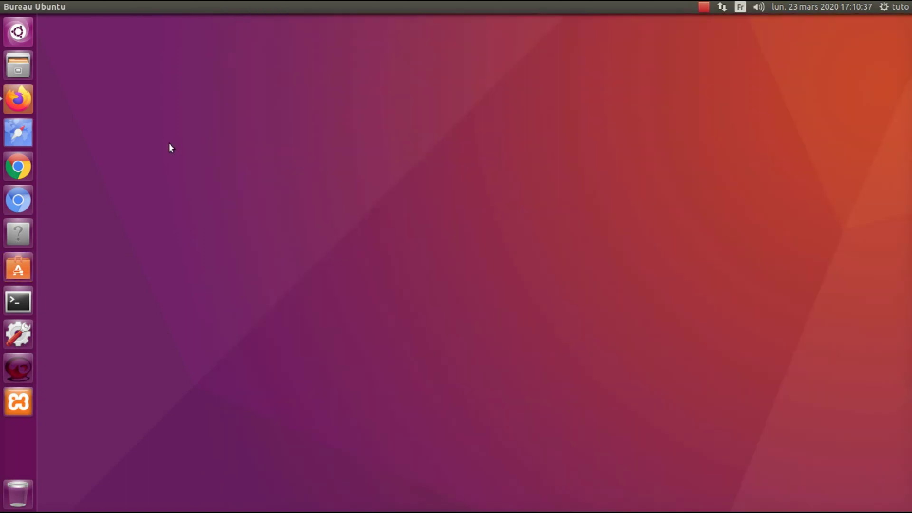
Launch XnView Multi Platform from the computer's applications and maximize its window
click(19, 31)
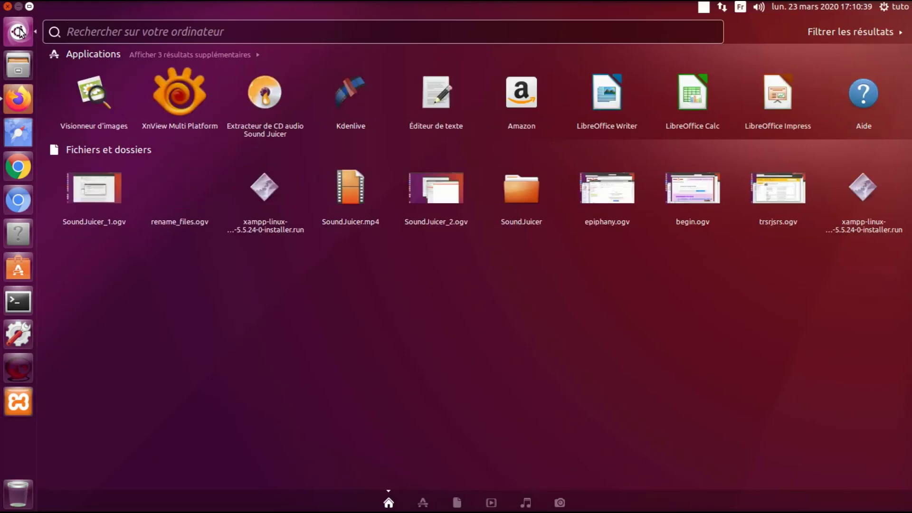
click(177, 97)
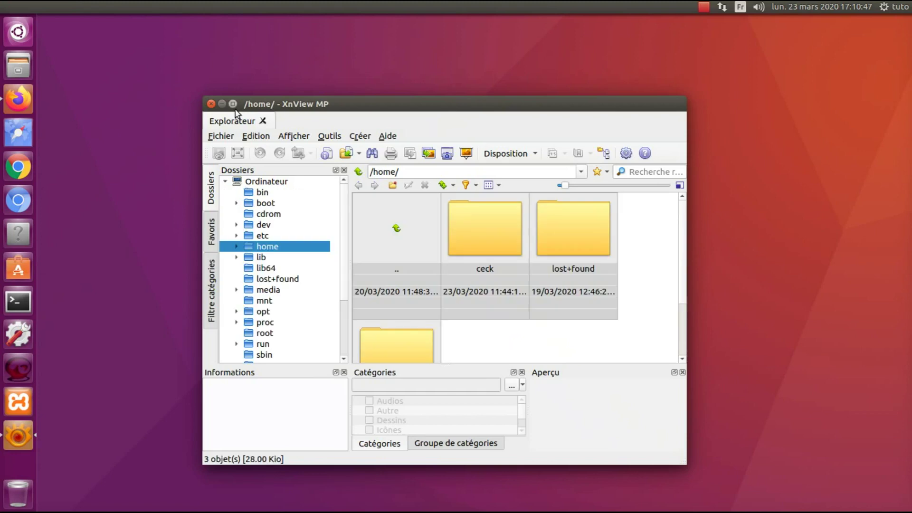
click(233, 104)
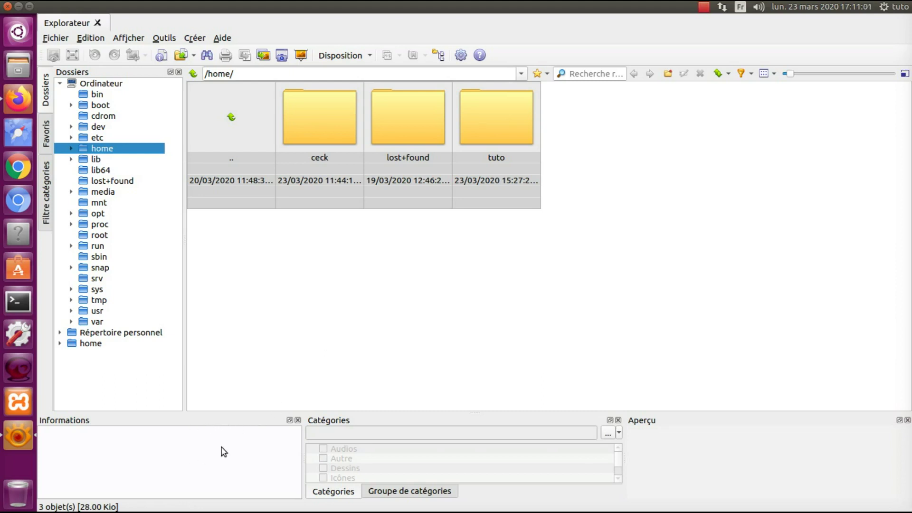
Close the Informations, Catégories, Groupe de catégories and Aperçu panes so only the folder tree and thumbnails remain
click(298, 421)
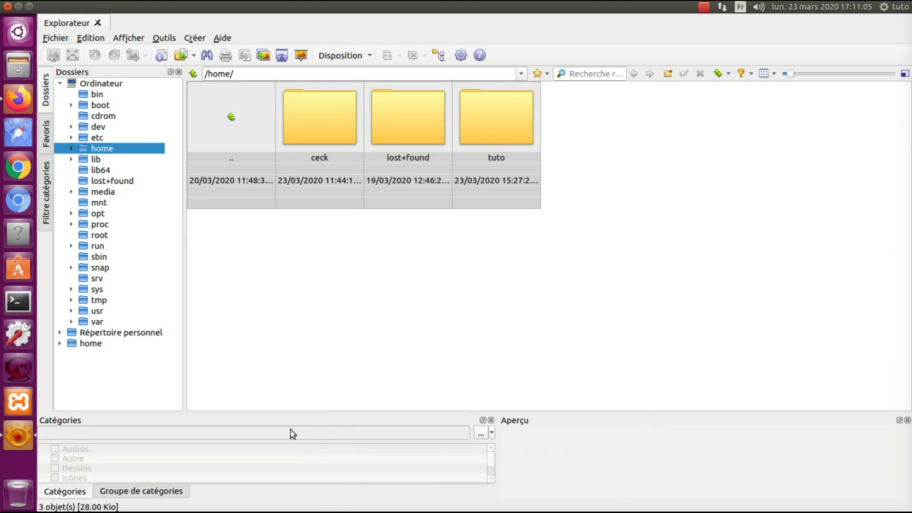
click(491, 421)
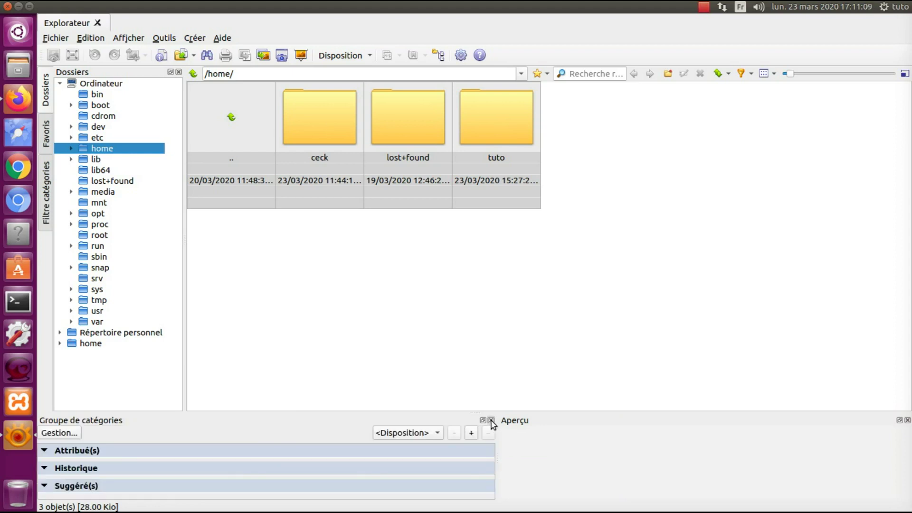
click(491, 420)
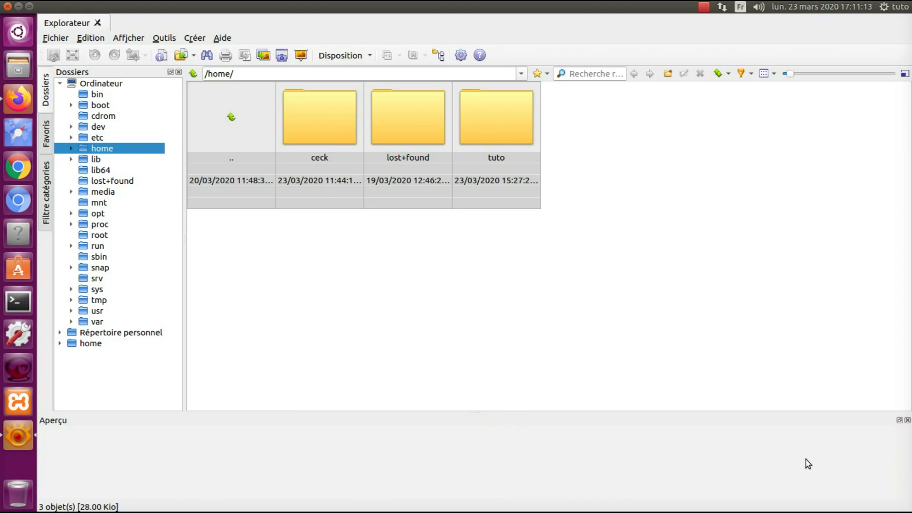
click(907, 421)
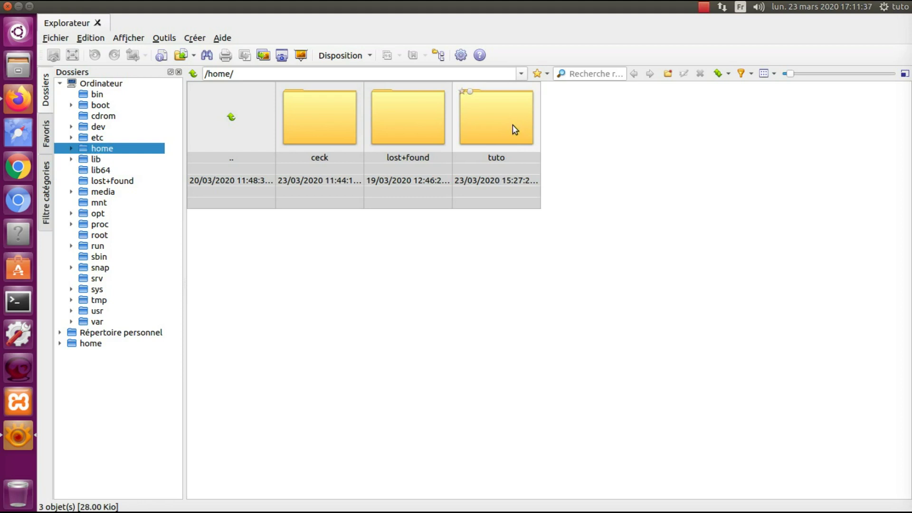
Browse from /home/ into the tuto folder and open its Images folder
double_click(497, 121)
click(499, 120)
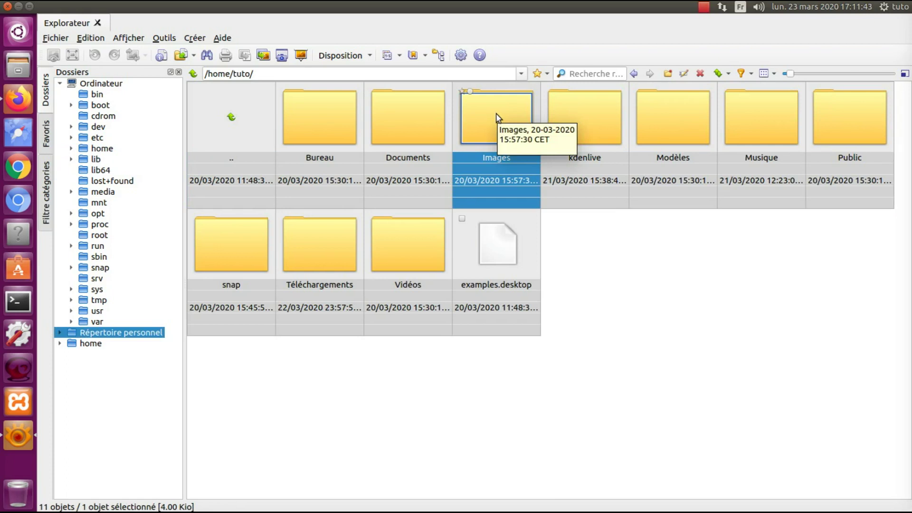
double_click(491, 115)
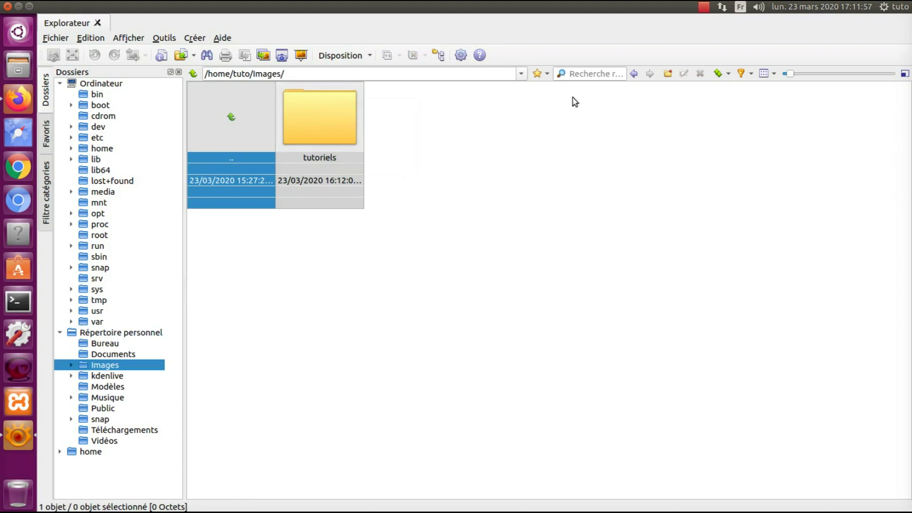
click(706, 8)
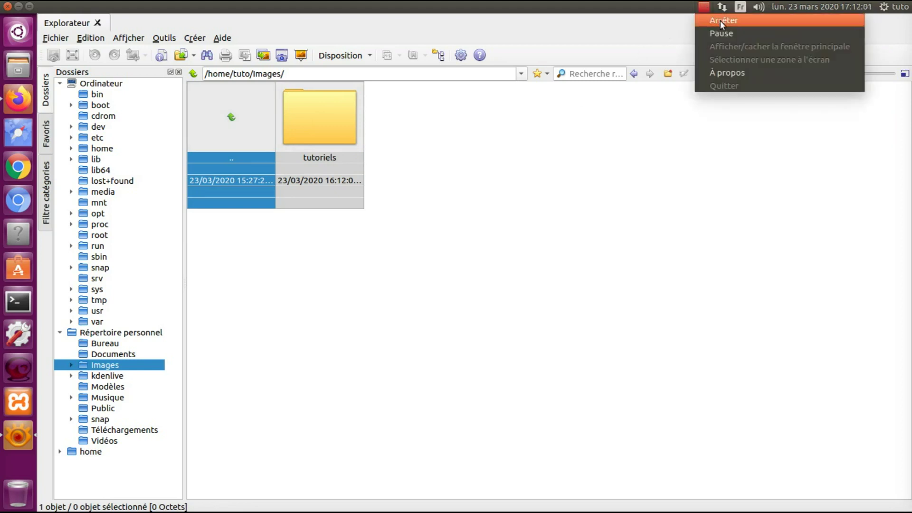
click(720, 21)
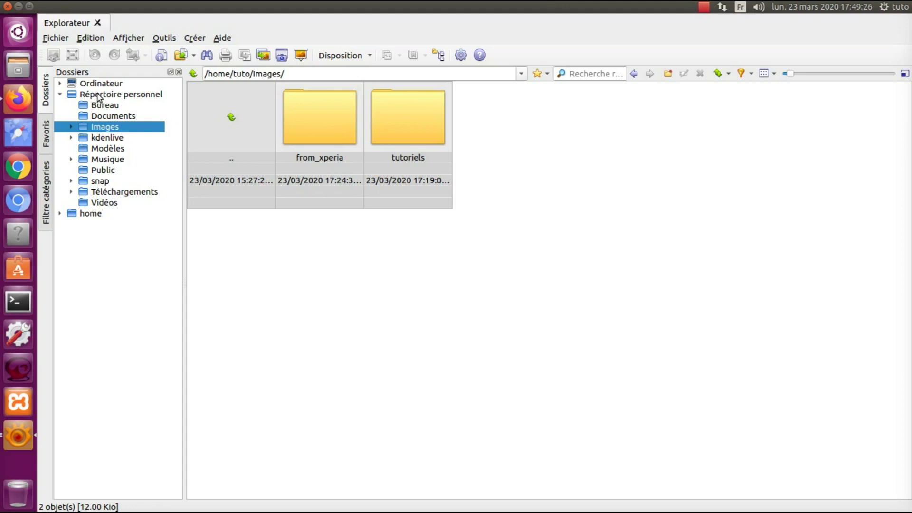
Browse from Images to from_xperia/2020-03-23 and open the photo DSC_0083.JPG in full view
click(106, 126)
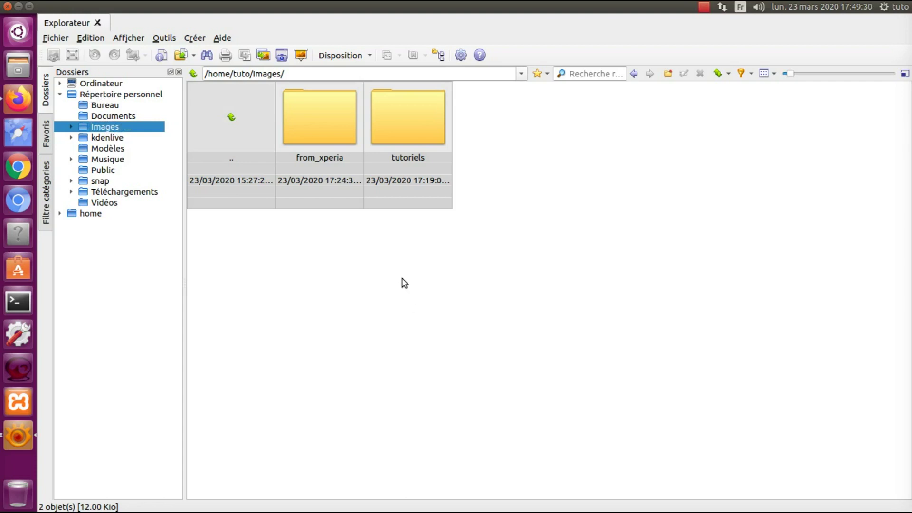
double_click(313, 115)
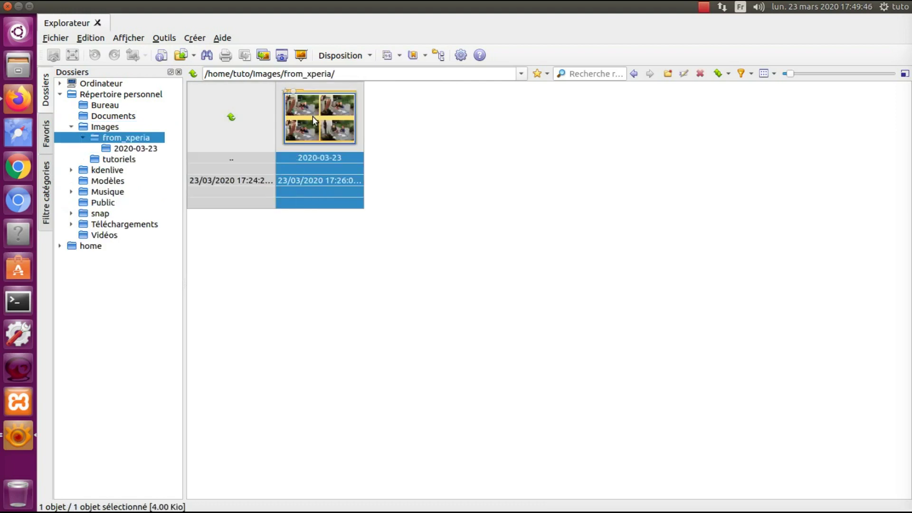
double_click(313, 121)
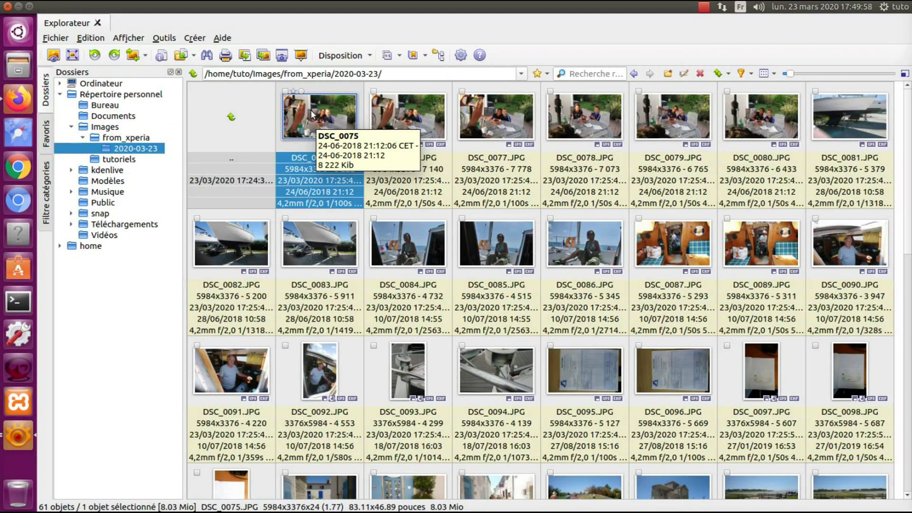
click(321, 237)
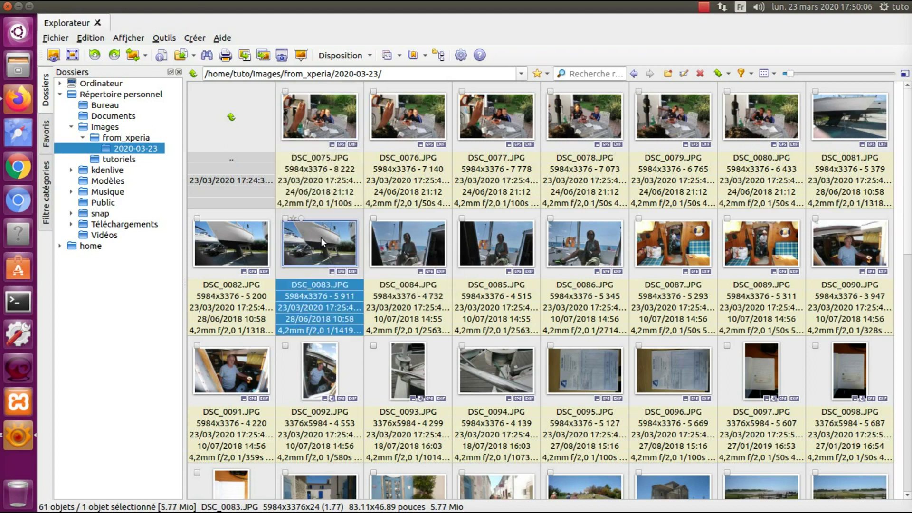
double_click(322, 237)
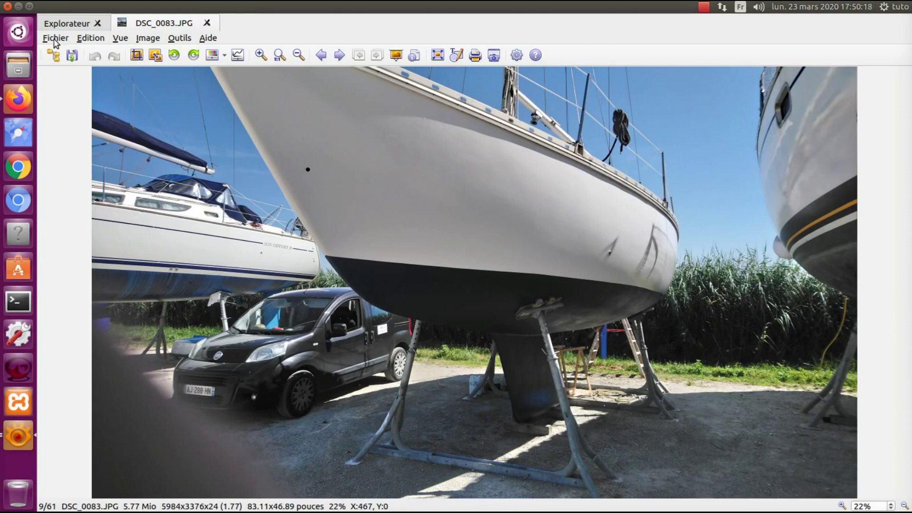
Rotate the boat photo 90° to the left and rotate it back 90° to the right
click(143, 42)
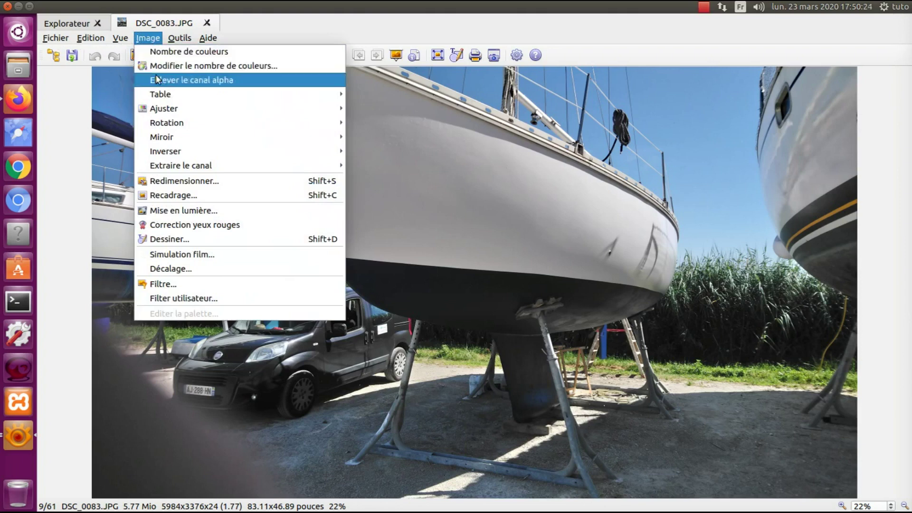
mouse_move(172, 110)
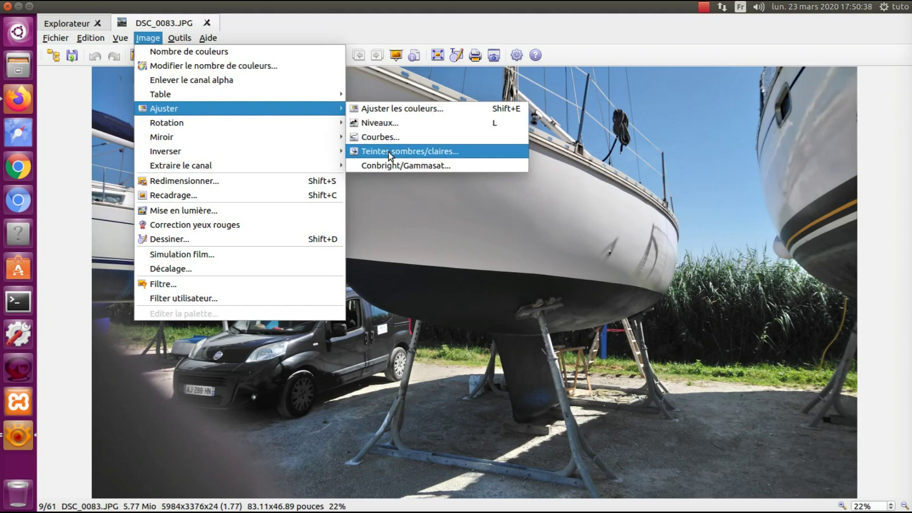
mouse_move(338, 125)
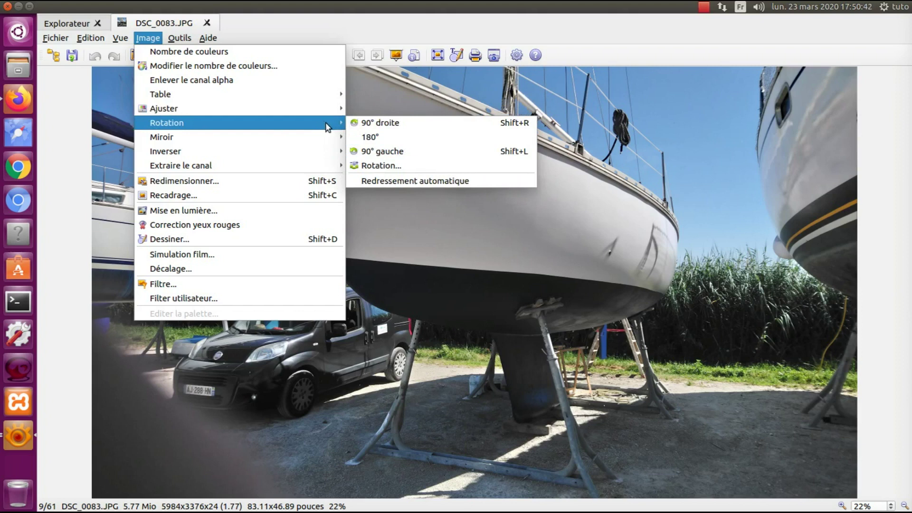
click(392, 151)
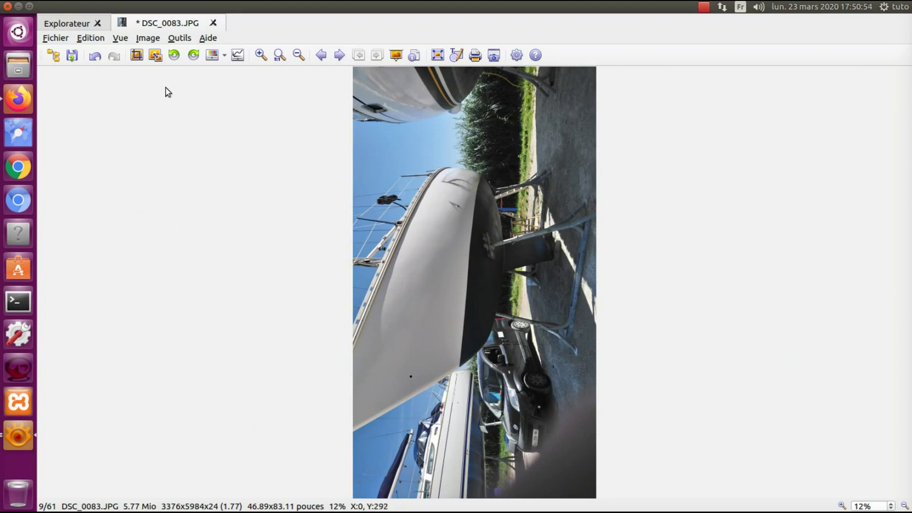
click(148, 38)
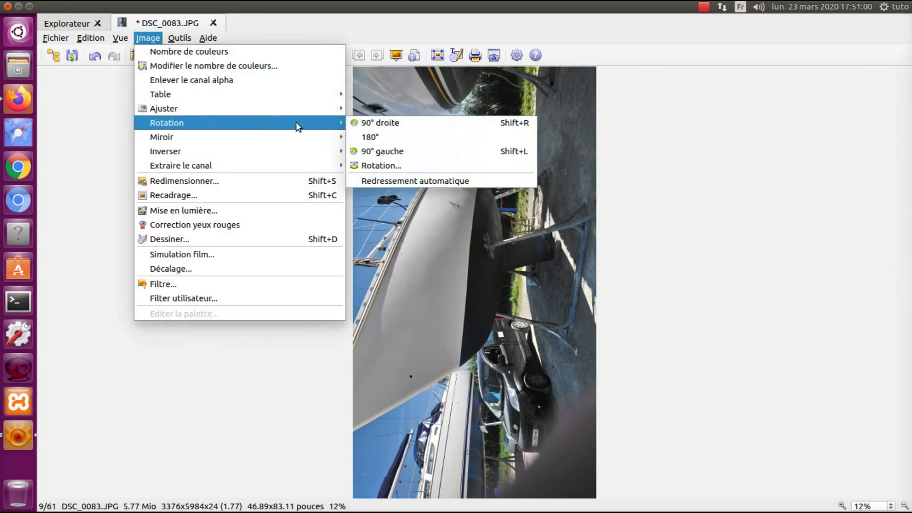
click(363, 124)
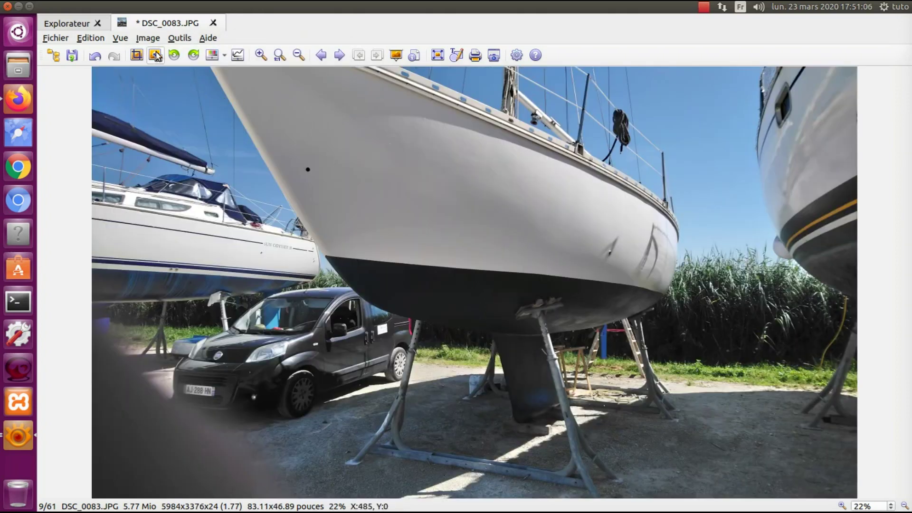
Mirror the boat photo horizontally and undo the mirroring
click(146, 39)
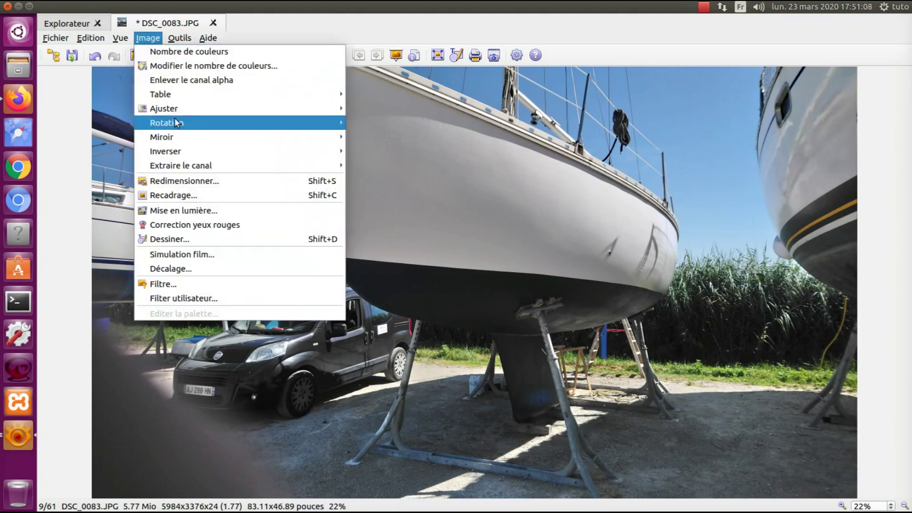
mouse_move(174, 110)
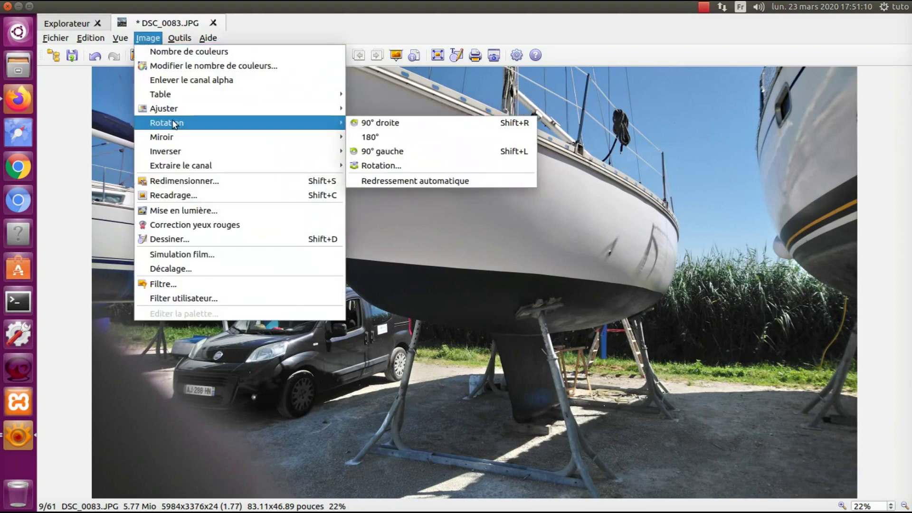
mouse_move(171, 137)
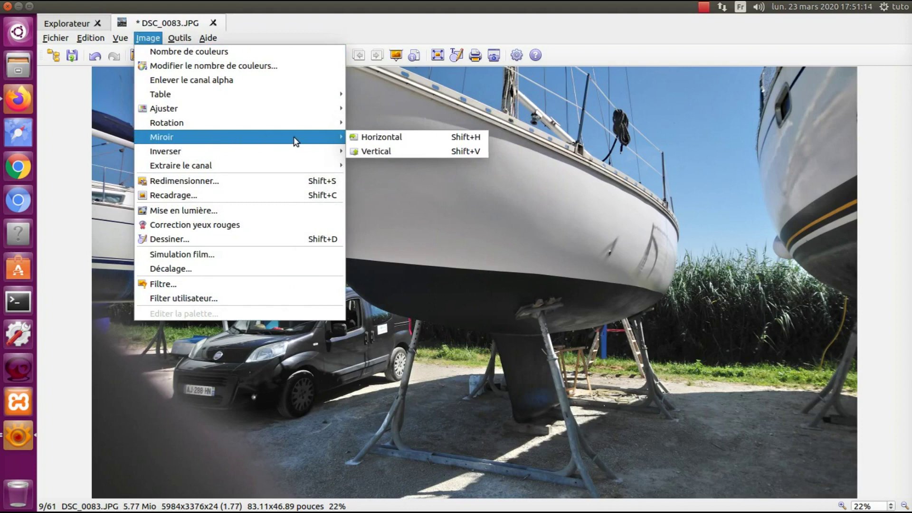
click(356, 138)
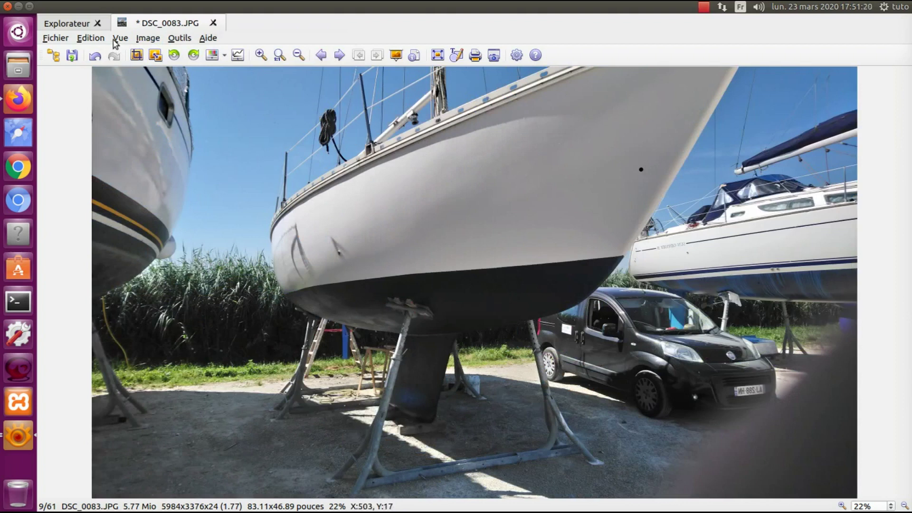
click(141, 41)
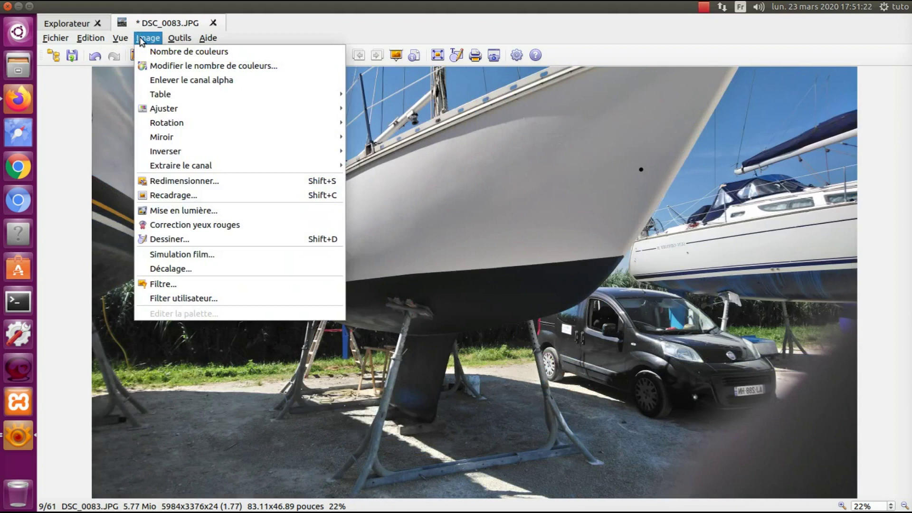
click(249, 32)
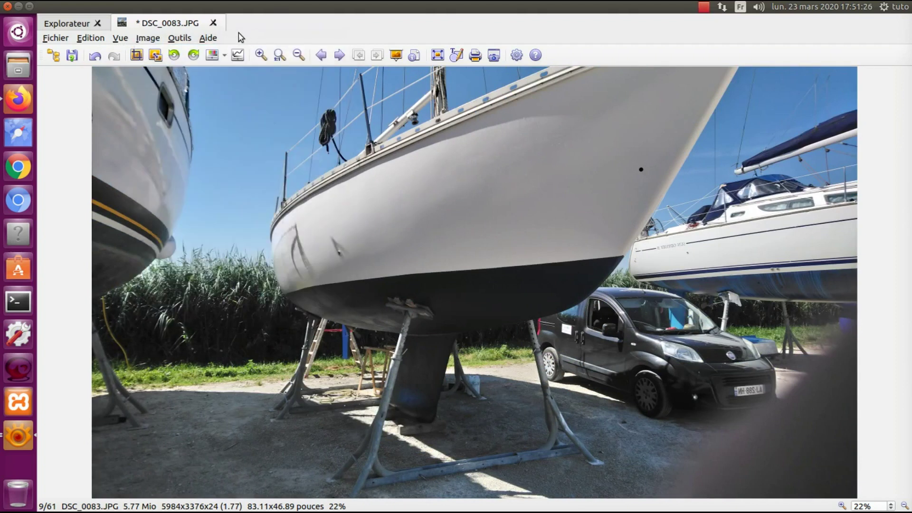
key(ctrl+z)
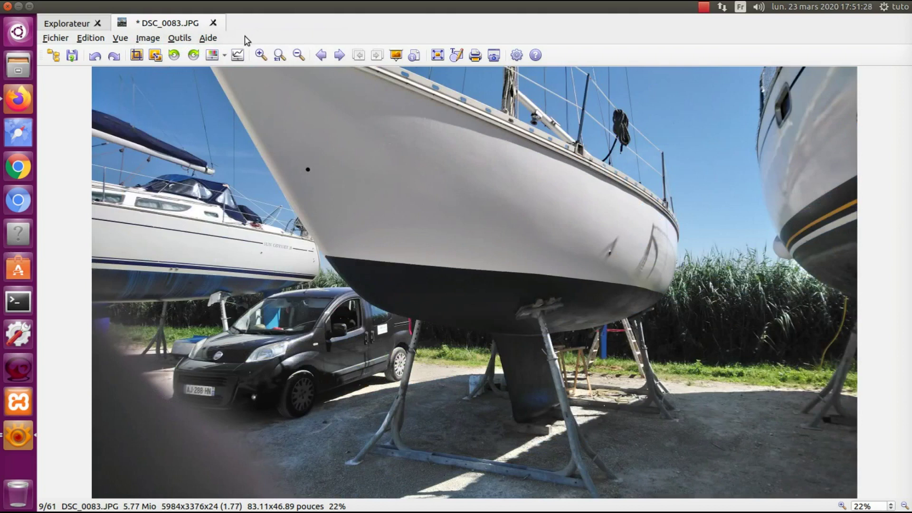
Resize the boat photo to a width of 1200 pixels, keeping the aspect ratio
click(151, 39)
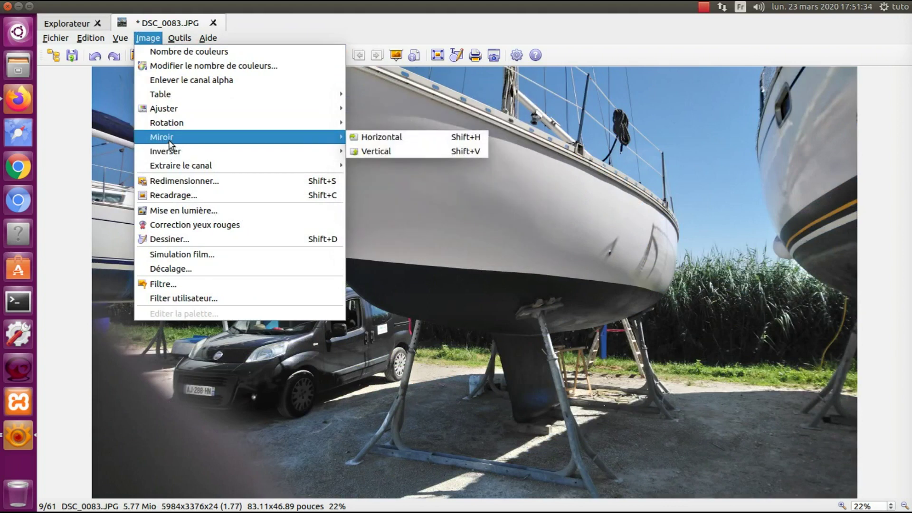
click(184, 182)
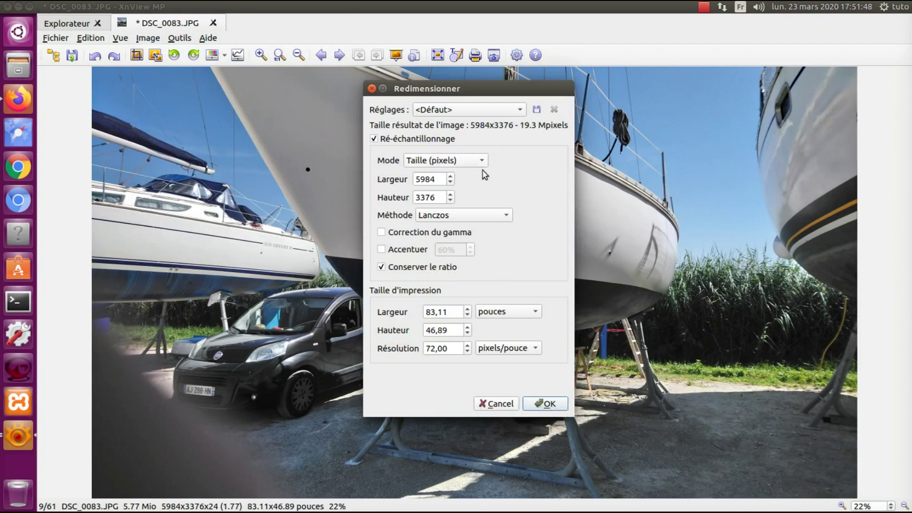
click(436, 179)
drag(437, 179, 408, 181)
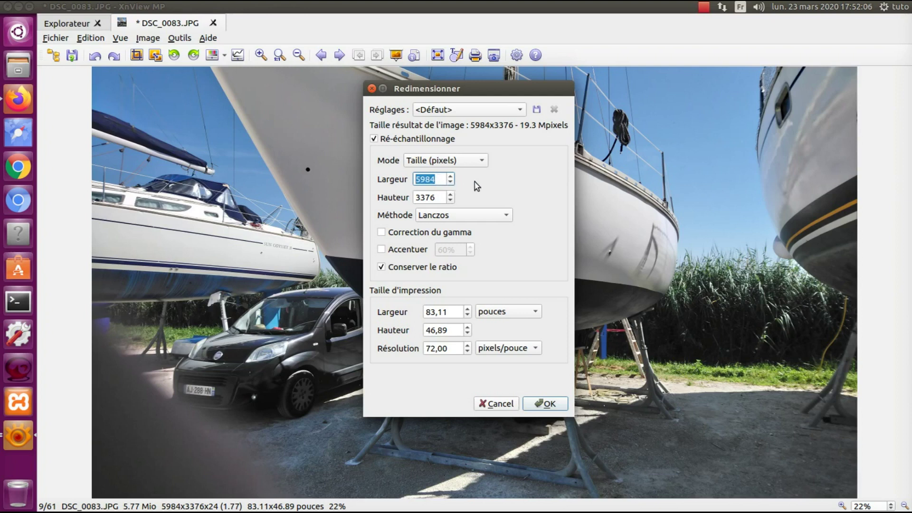
text(1200)
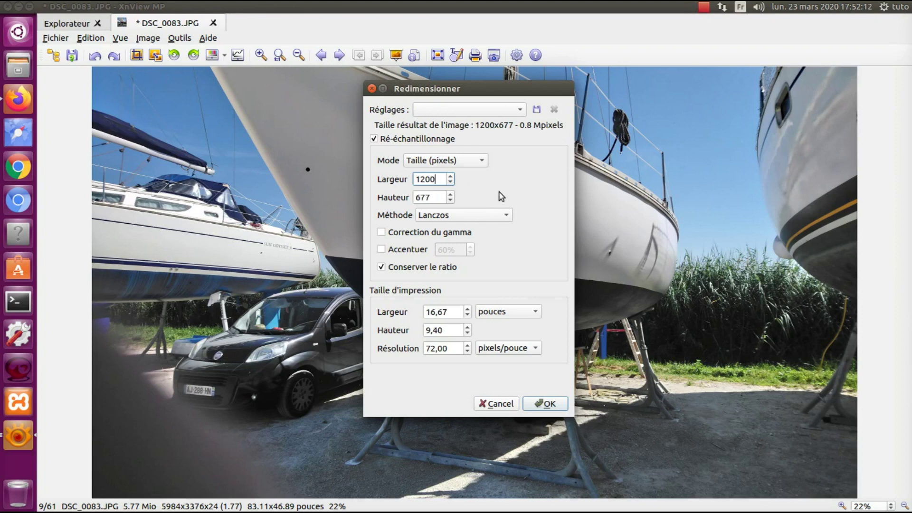
click(551, 404)
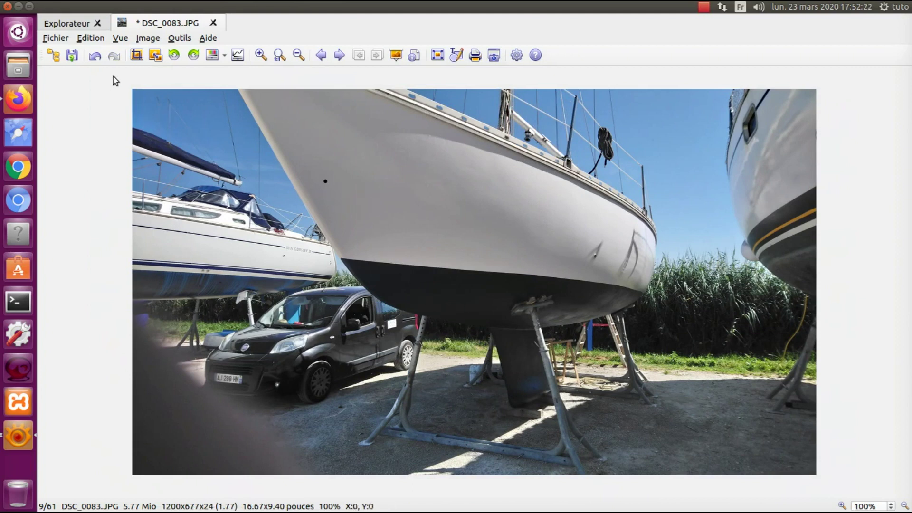
Save the resized boat photo as a new file named DSC_0083_bis.JPG in the 2020-03-23 folder
click(58, 39)
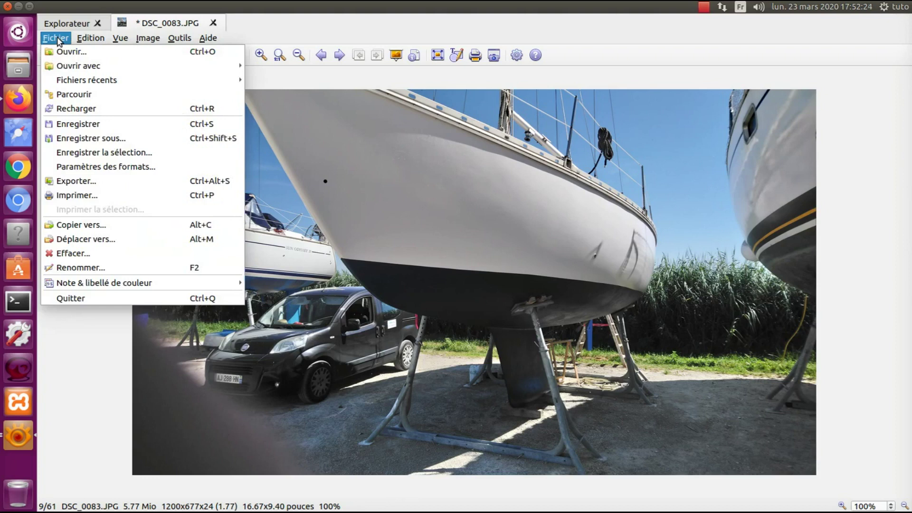
click(85, 139)
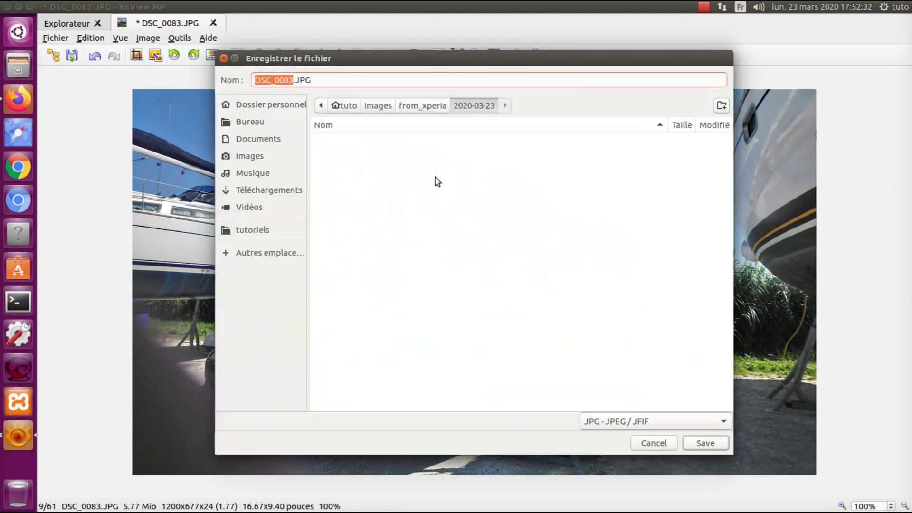
click(292, 79)
text(_)
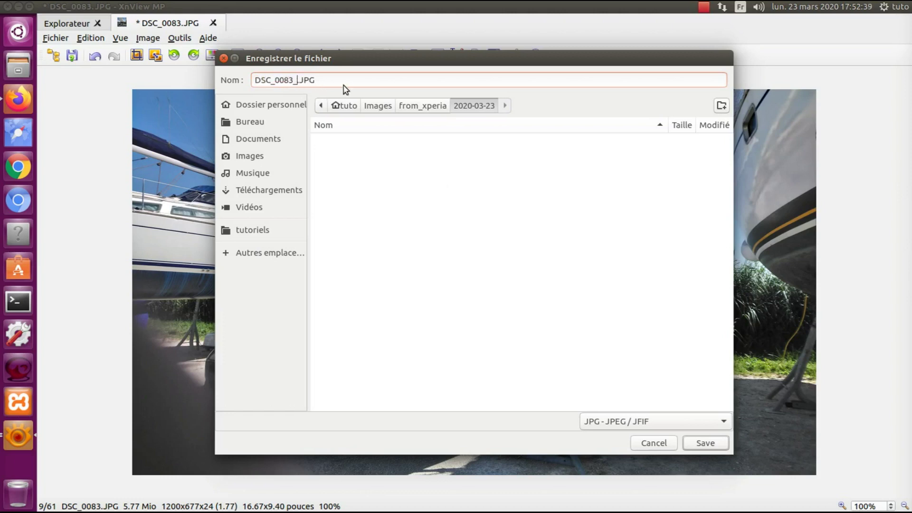
text(bis)
click(705, 443)
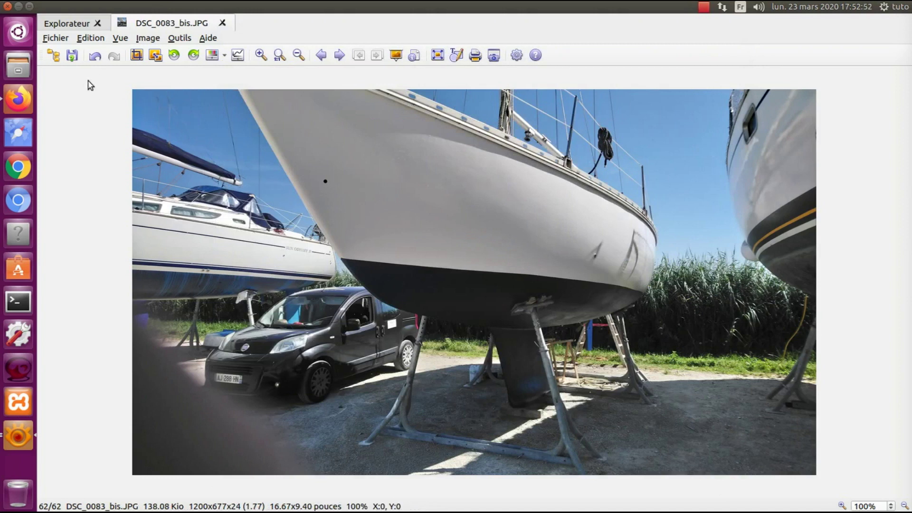
click(59, 40)
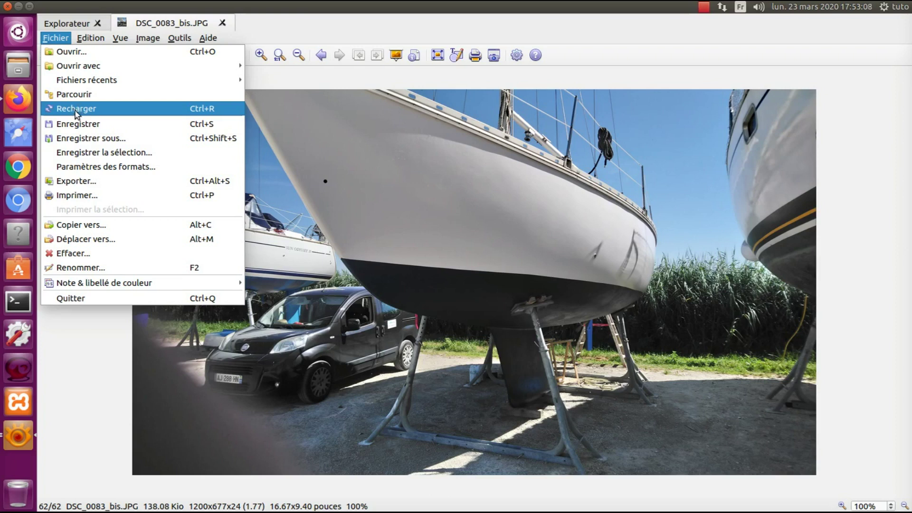
click(208, 38)
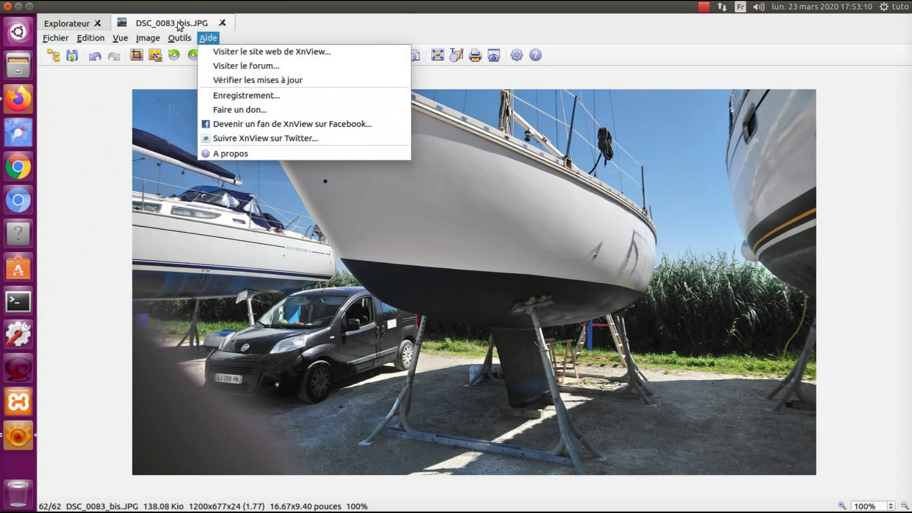
click(87, 25)
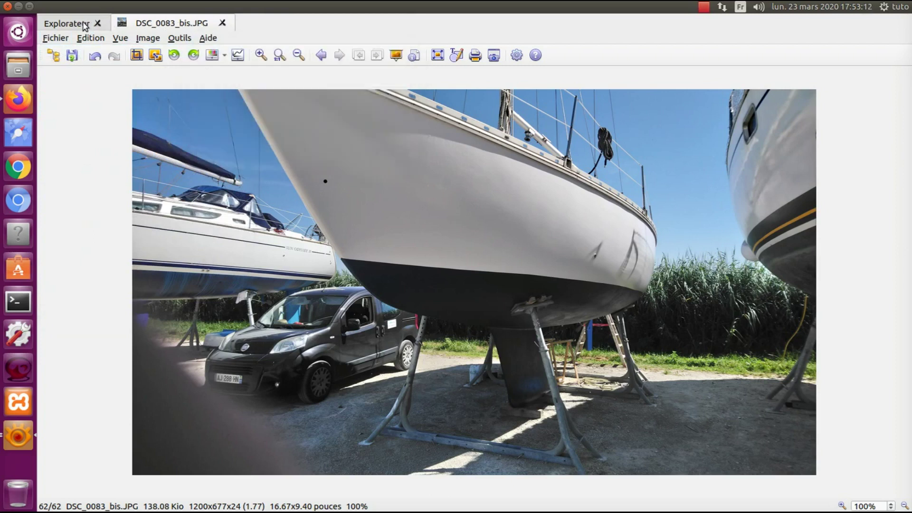
Start saving the boat photo under another format, look through the available formats and choose PNG - Portable Network Graphics
click(61, 42)
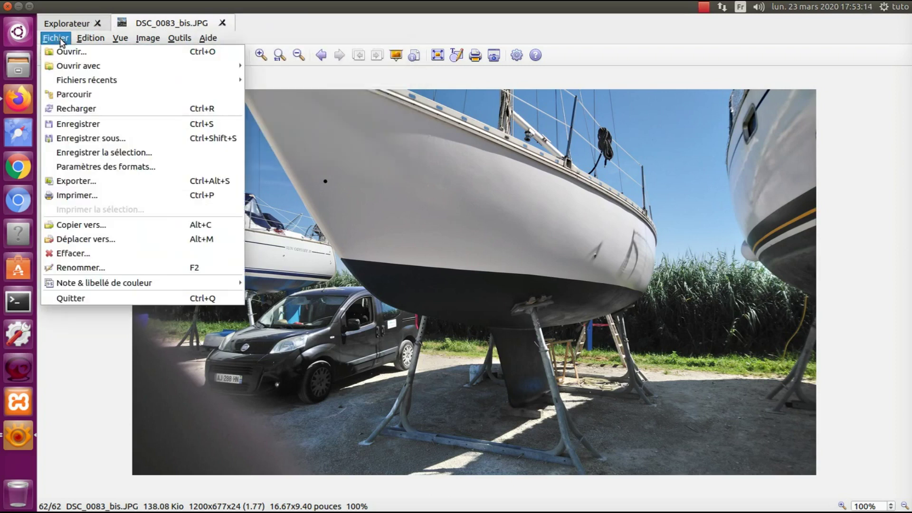
click(109, 138)
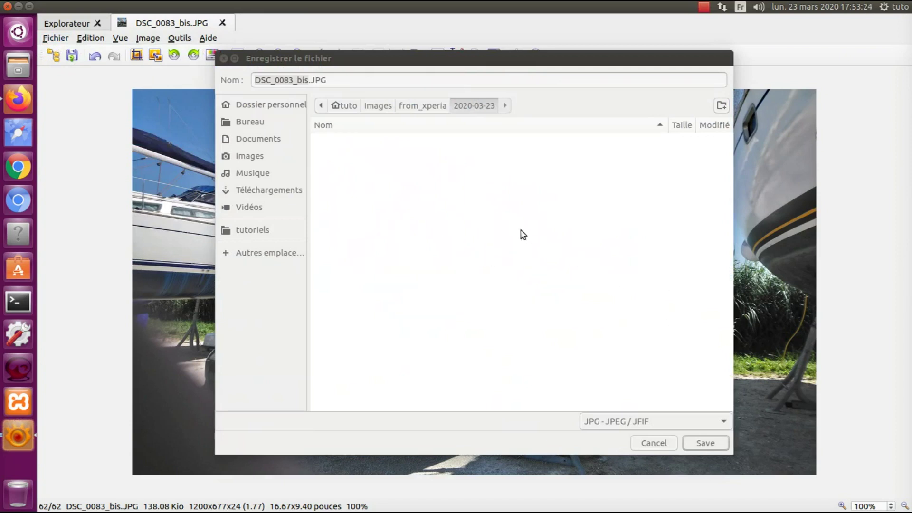
click(725, 423)
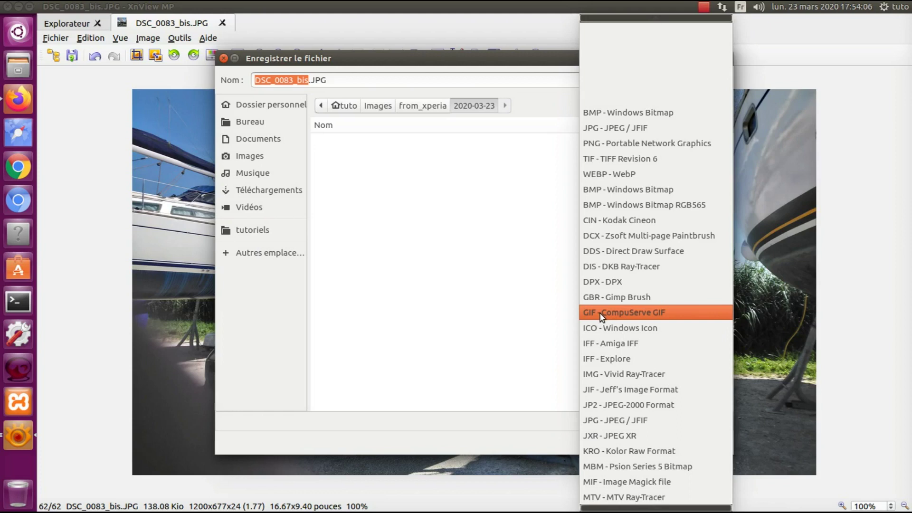
scroll(607, 349, down, 3)
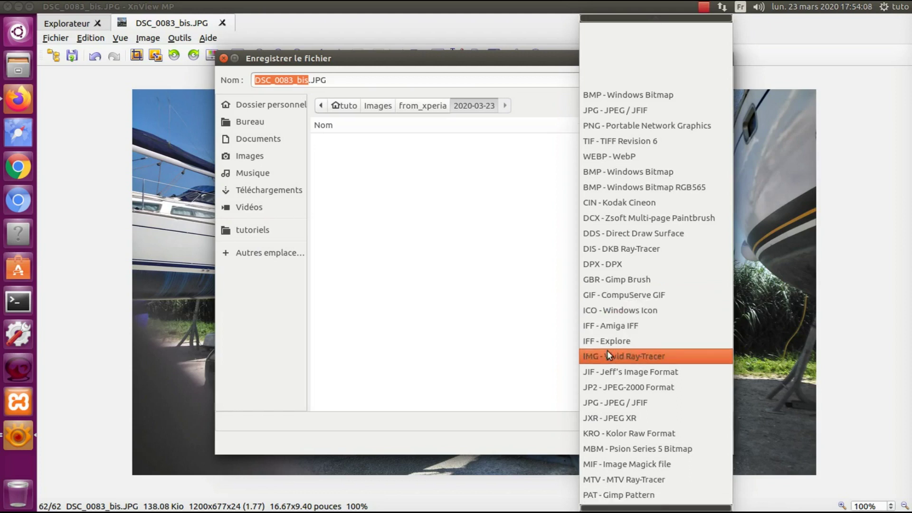
scroll(609, 347, down, 6)
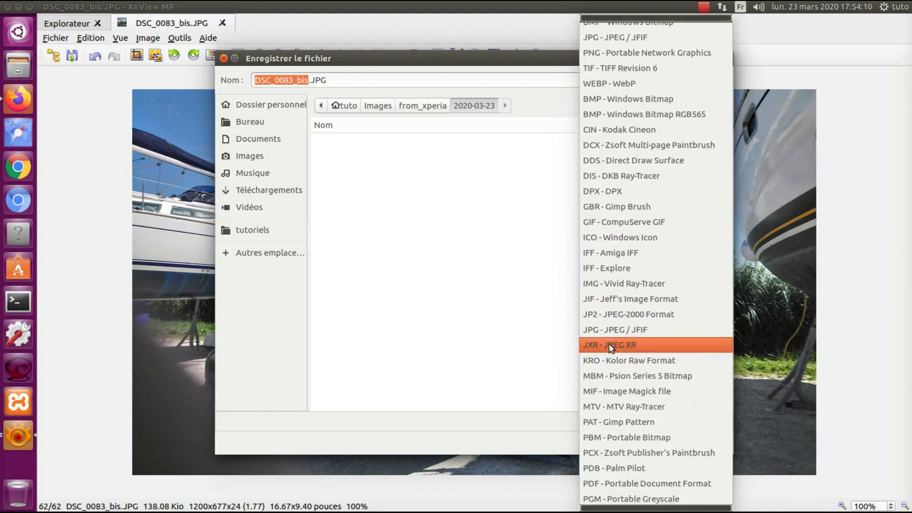
scroll(609, 344, down, 8)
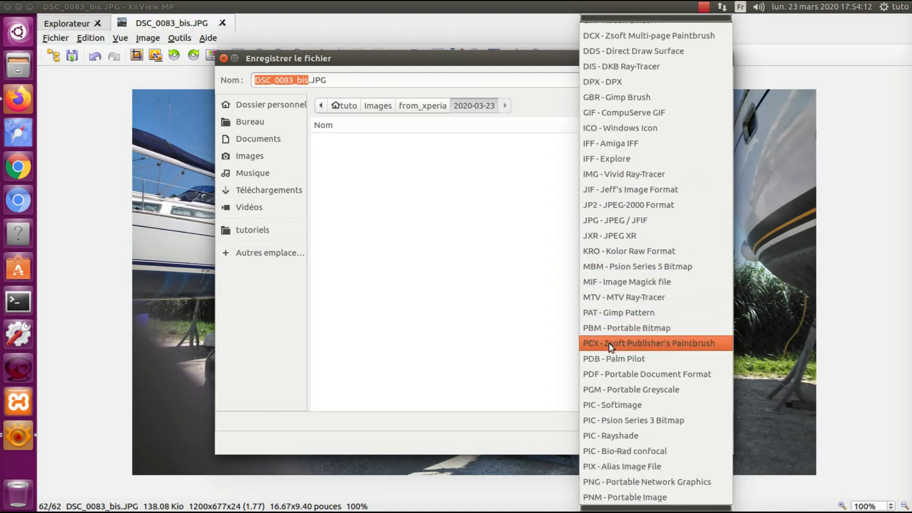
scroll(610, 344, down, 5)
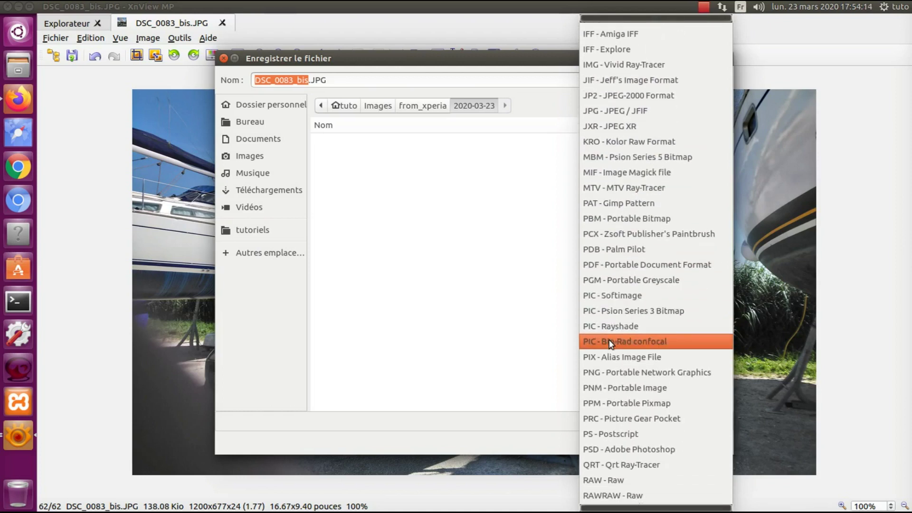
scroll(609, 341, down, 6)
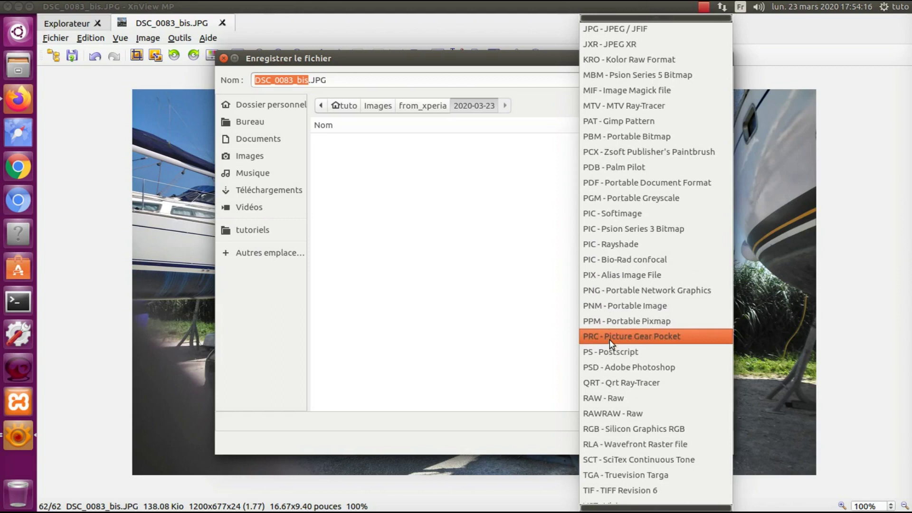
scroll(609, 340, down, 4)
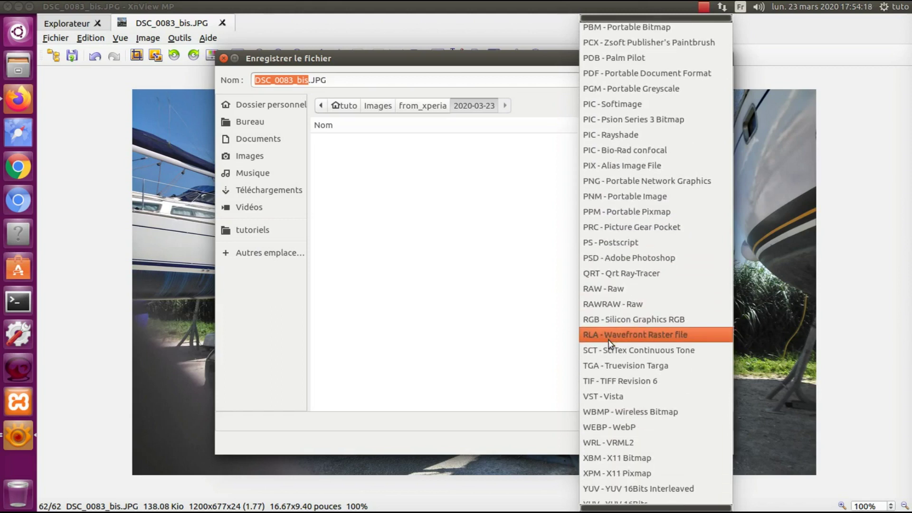
scroll(610, 338, up, 11)
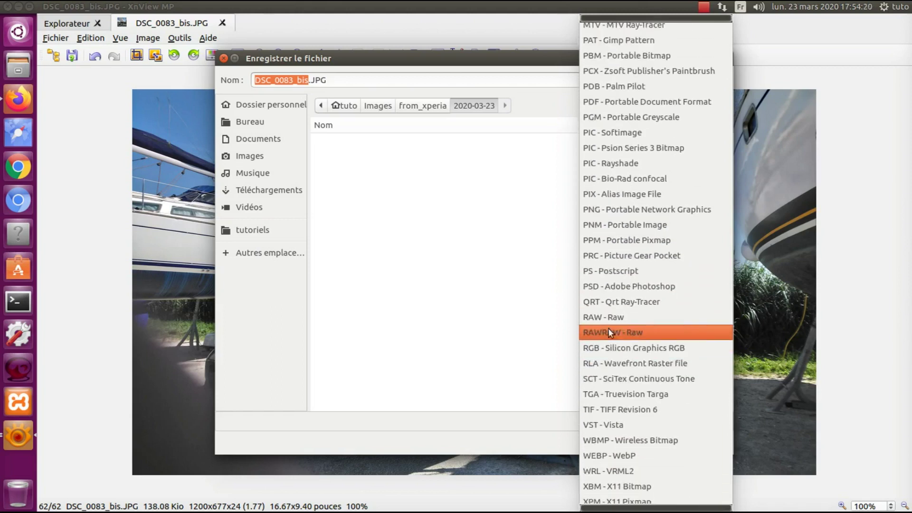
scroll(604, 317, up, 13)
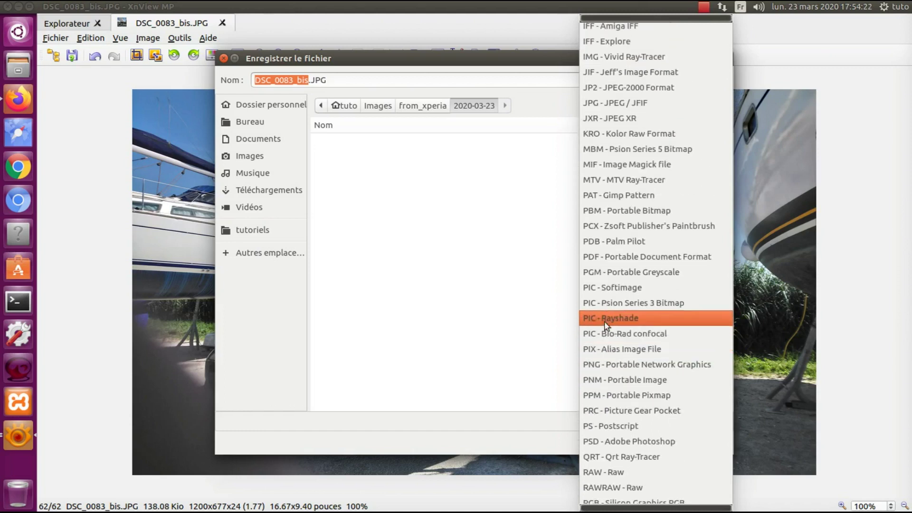
scroll(603, 316, up, 5)
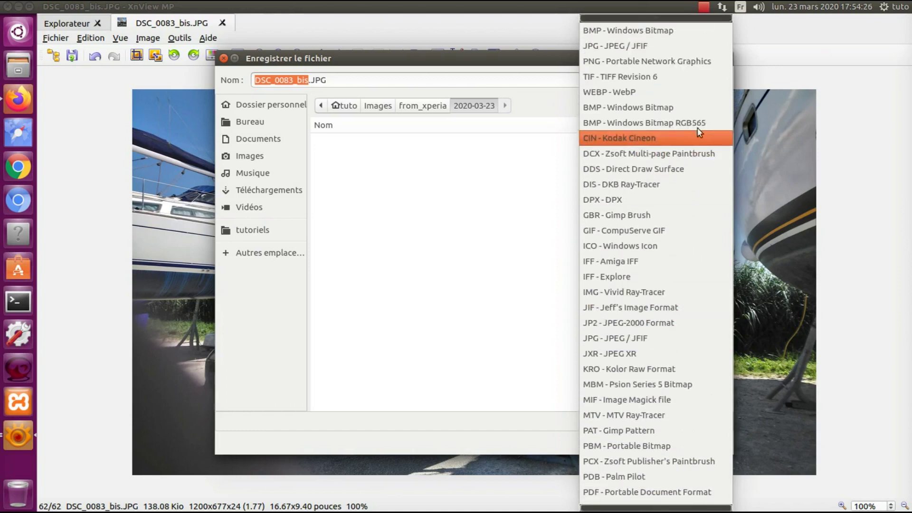
click(618, 65)
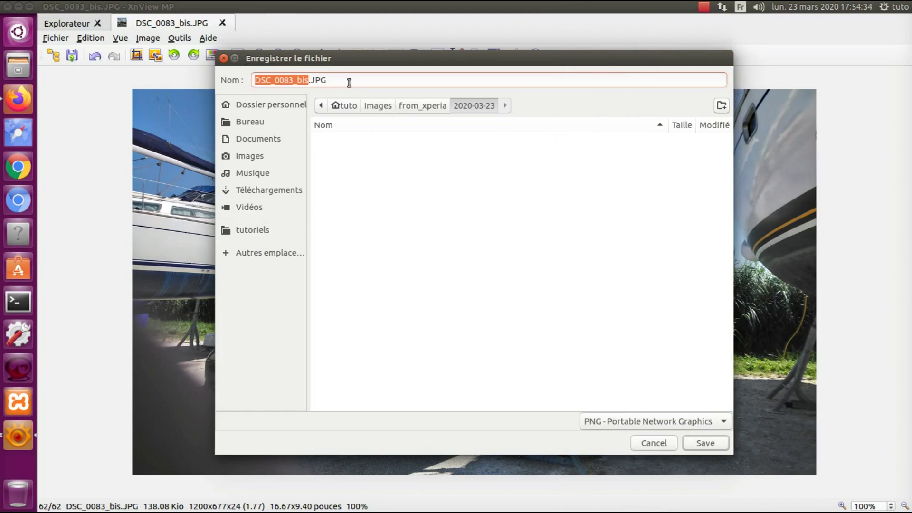
Change the file name to DSC_0083_bis.png and save it, accepting the metadata loss and having that answer remembered
click(334, 79)
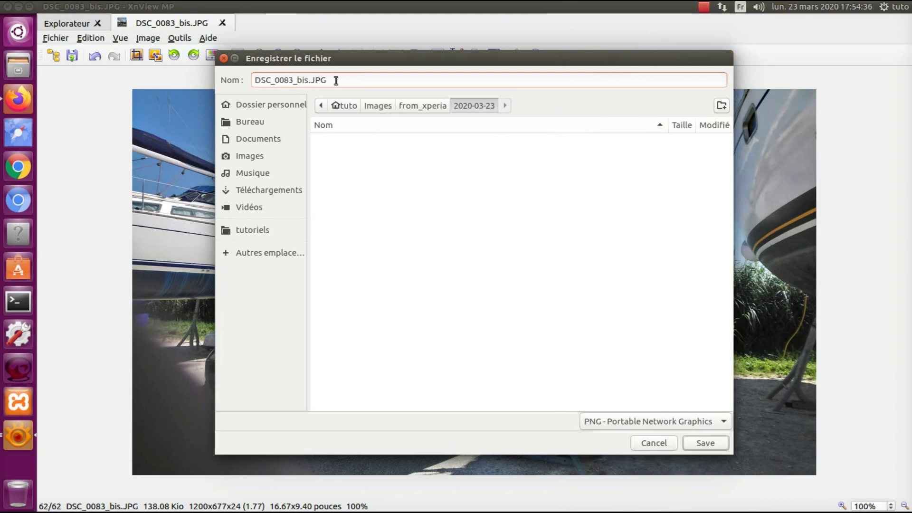
key(BackSpace)
key(BackSpace)
key(BackSpace)
click(711, 445)
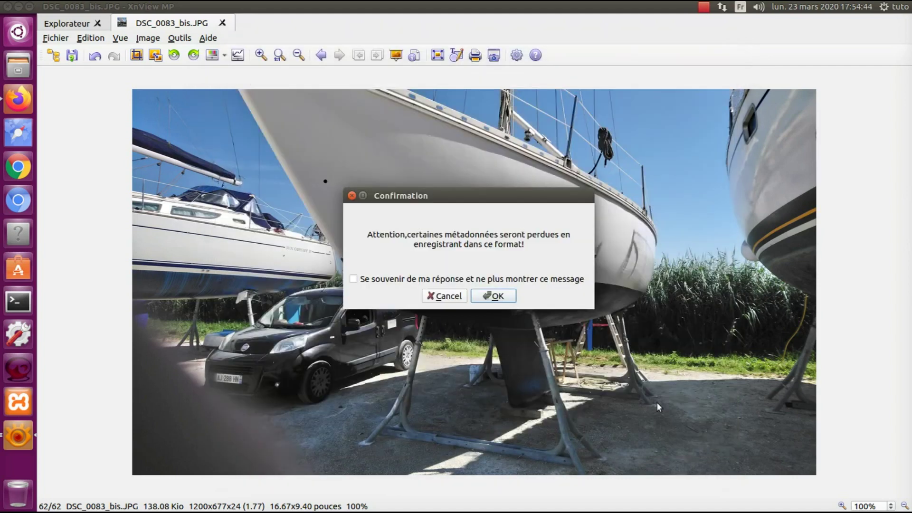
drag(441, 200, 449, 188)
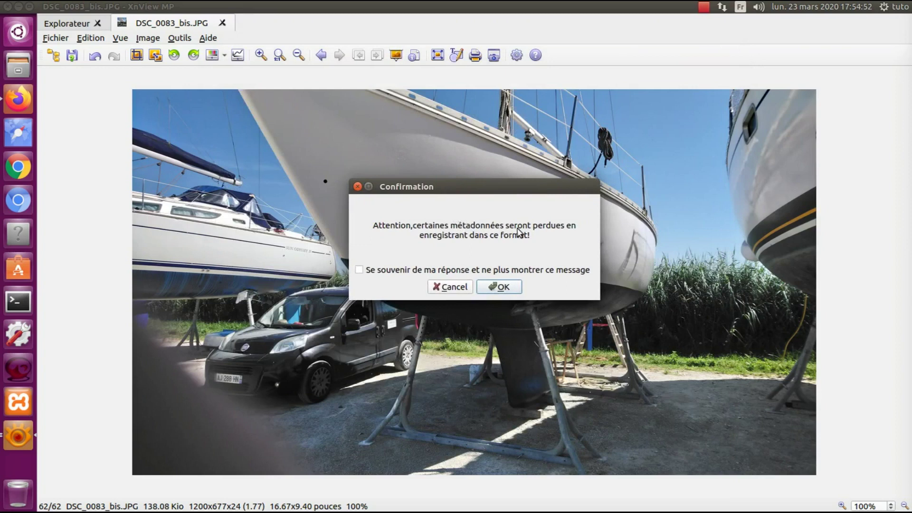
drag(509, 186, 524, 163)
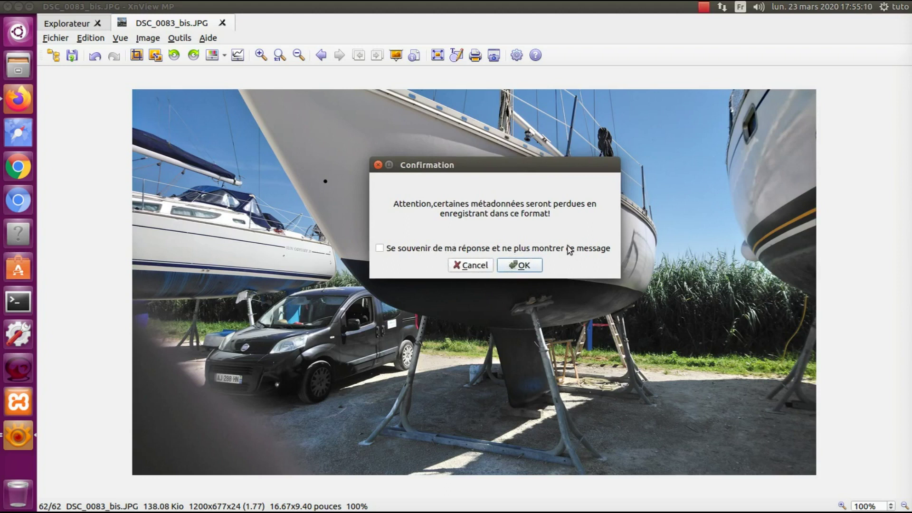
click(379, 248)
click(521, 265)
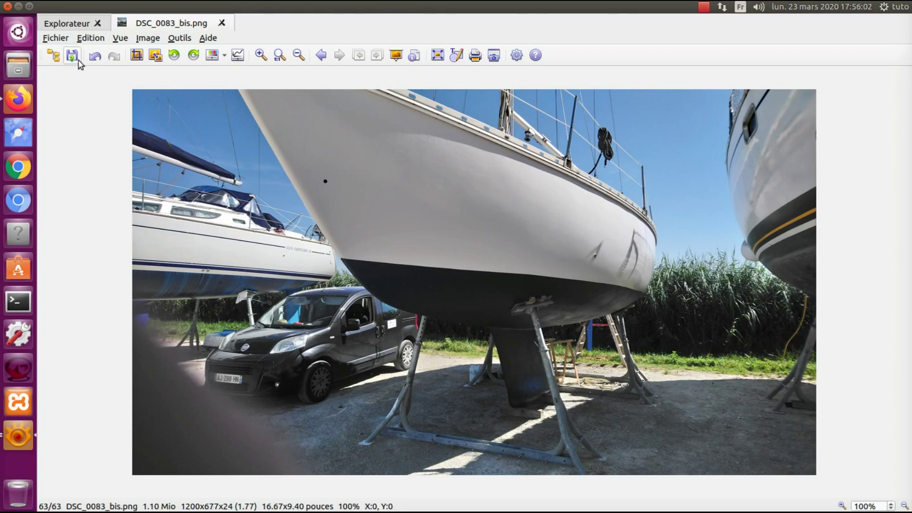
Return to the folder's thumbnails and open the cabin photo DSC_0089.JPG in full view
click(69, 28)
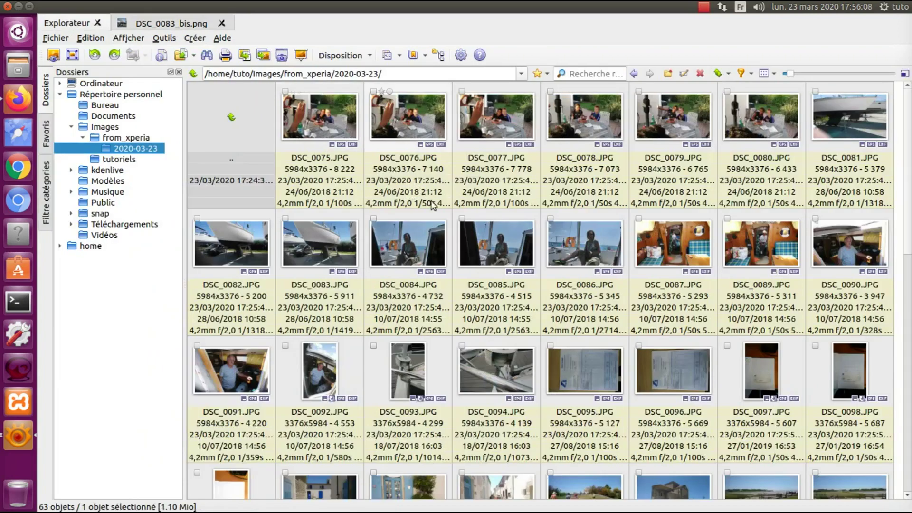
click(763, 245)
double_click(763, 246)
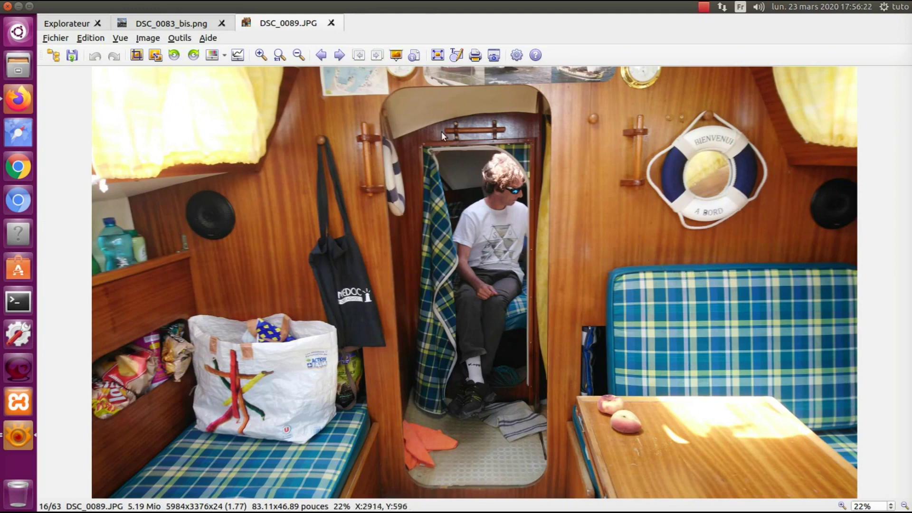
click(148, 39)
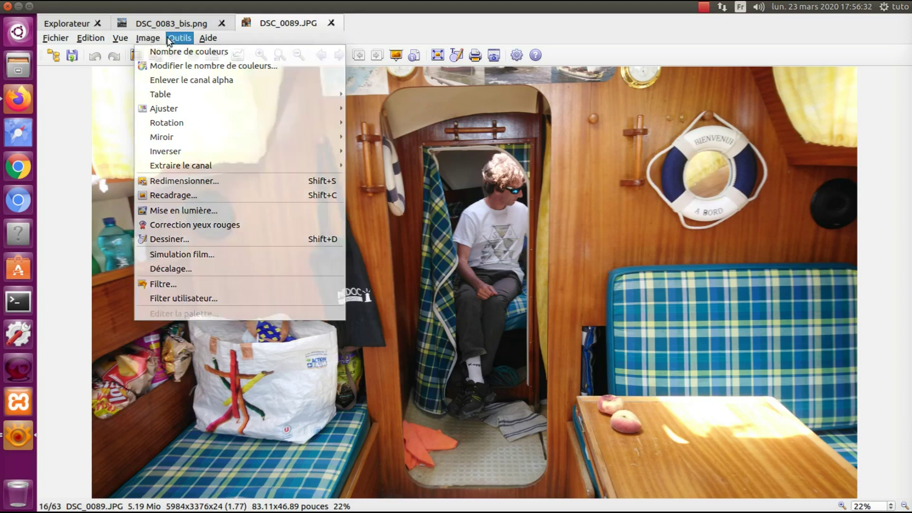
mouse_move(171, 40)
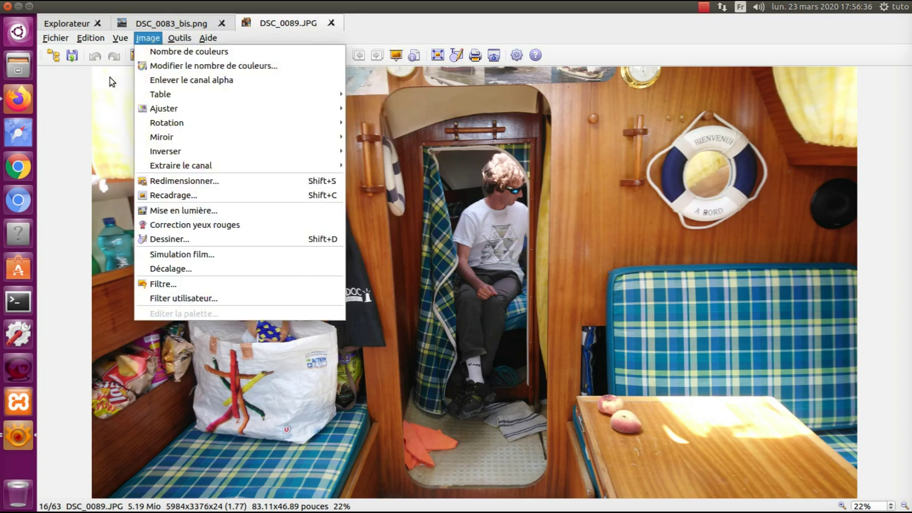
click(86, 89)
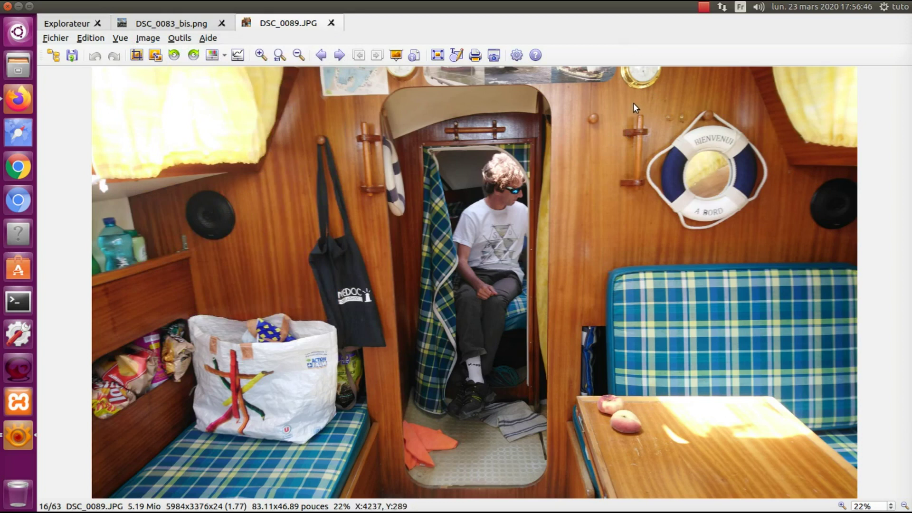
Crop the cabin photo to the lifebuoy on the wall, keeping an area of about 1200 x 1097 pixels
drag(632, 103, 785, 250)
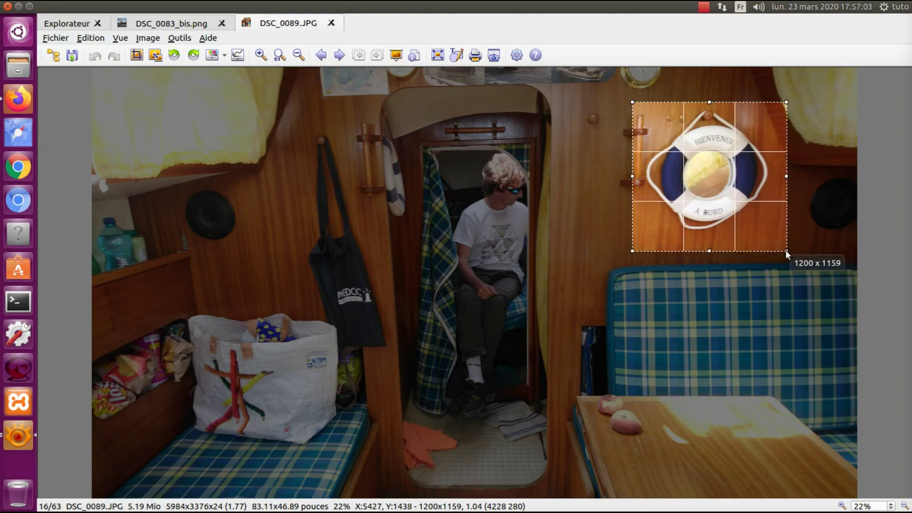
drag(786, 250, 785, 249)
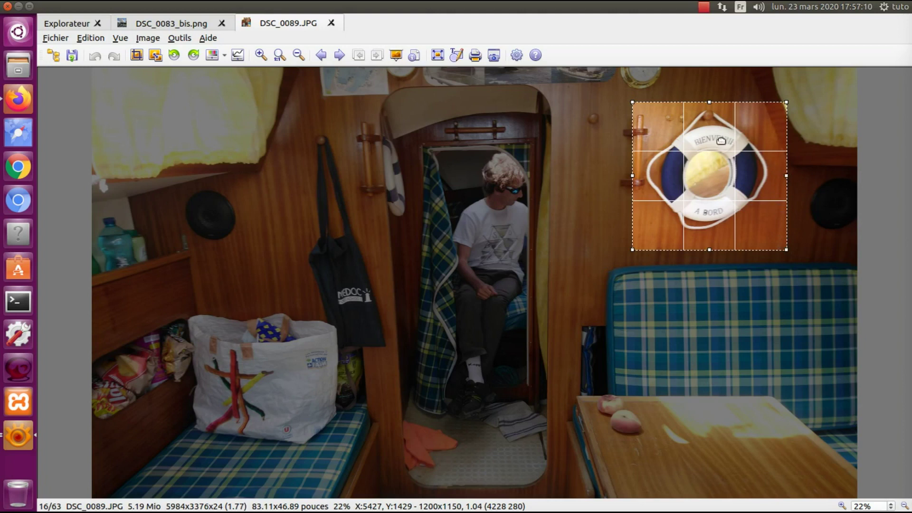
drag(708, 251, 707, 243)
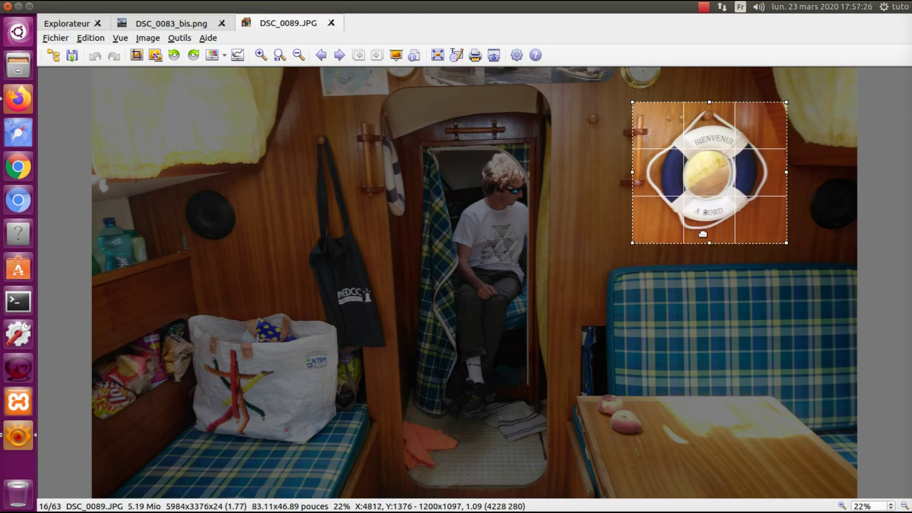
right_click(704, 191)
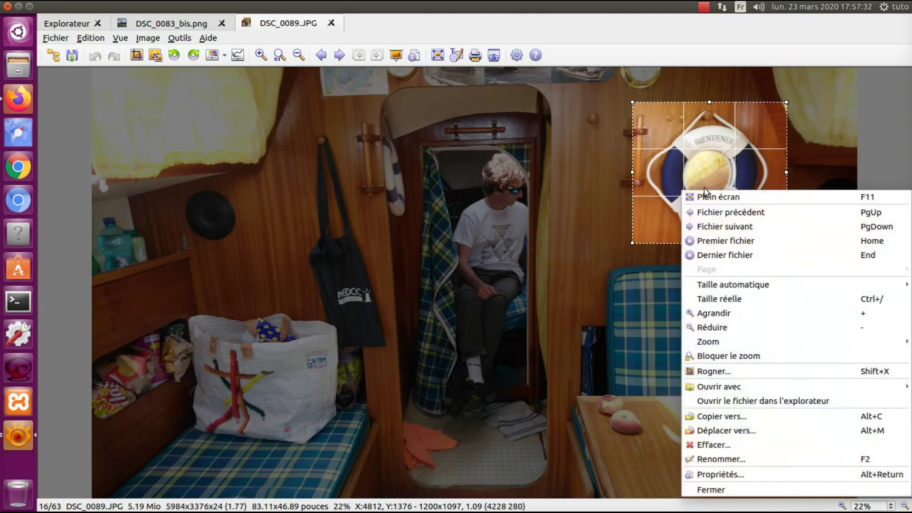
click(722, 371)
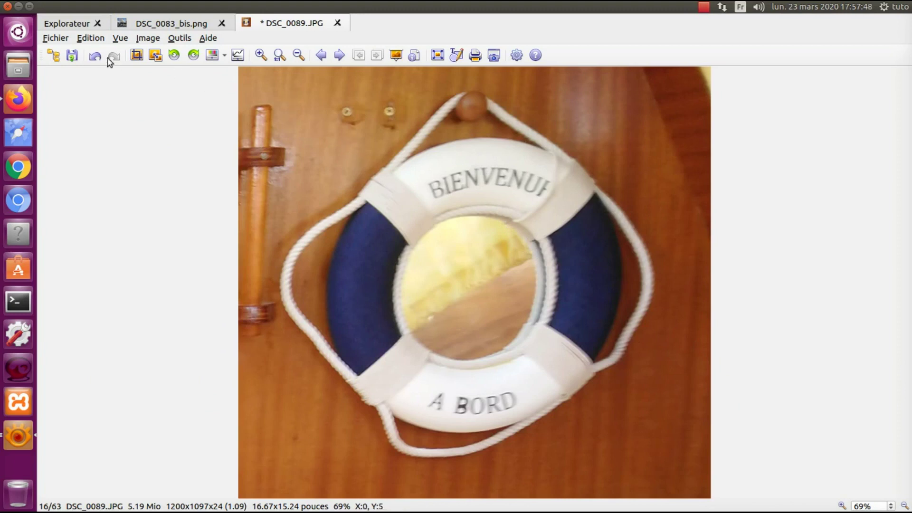
Save the cropped lifebuoy picture as a new PNG file in the 2020-03-23 folder, changing the base name to bienvenue
click(54, 42)
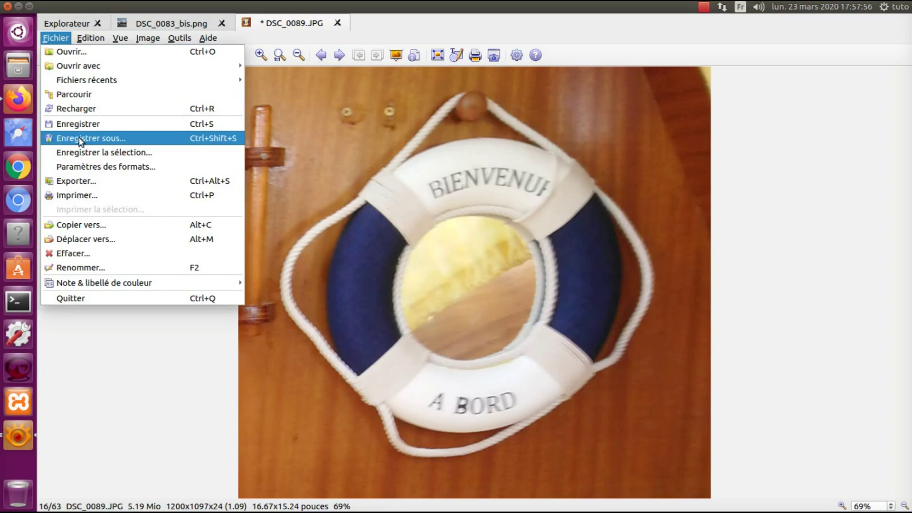
click(80, 141)
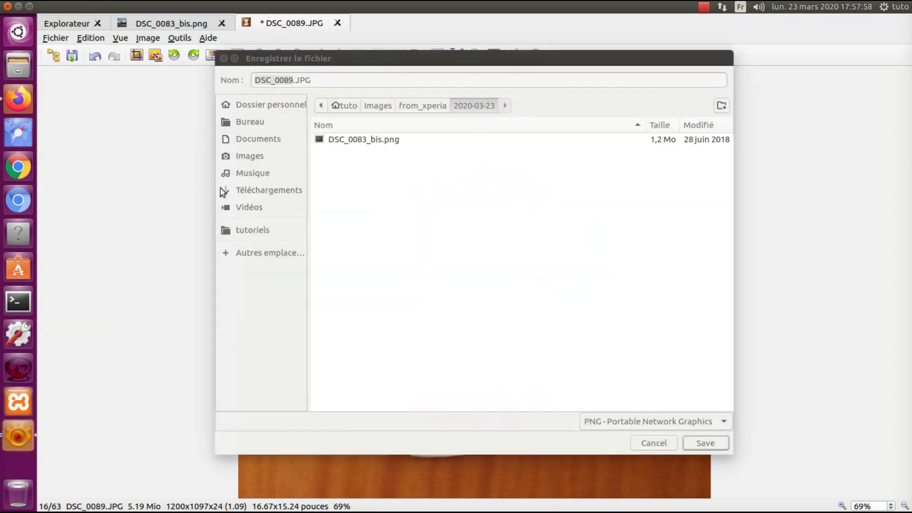
click(295, 81)
drag(287, 80, 287, 85)
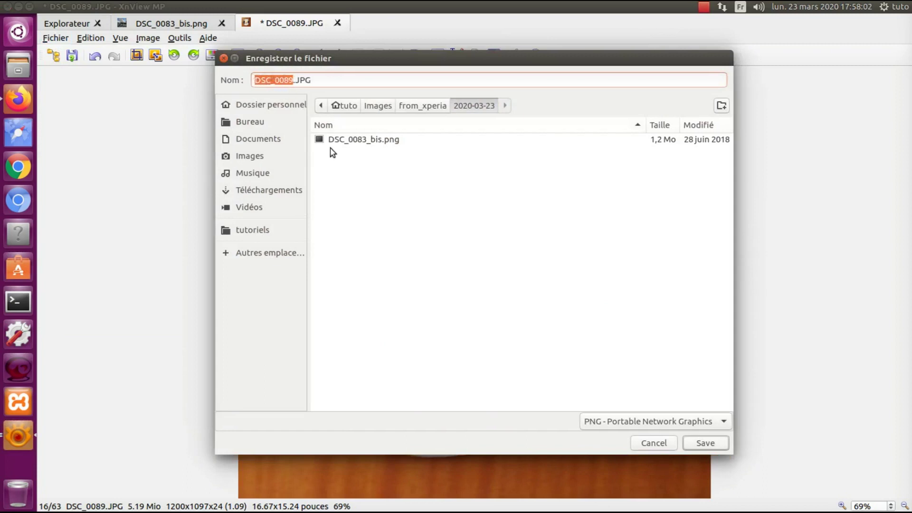
text(bienven)
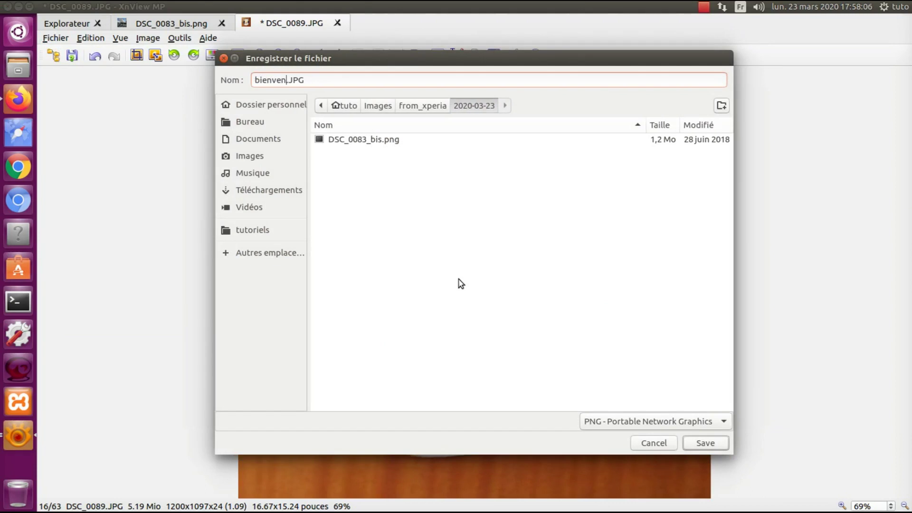
text(ue)
key(Return)
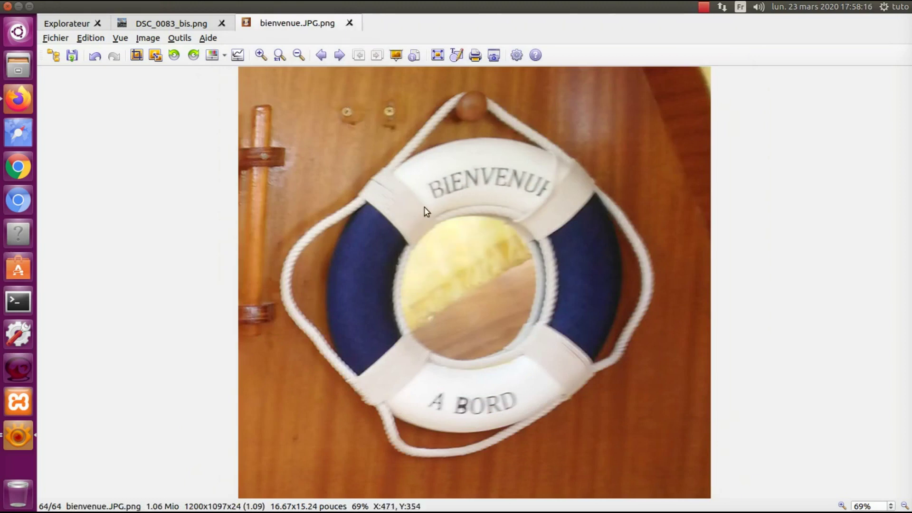
Close the lifebuoy picture and find its new file among the thumbnails of the 2020-03-23 folder
click(349, 23)
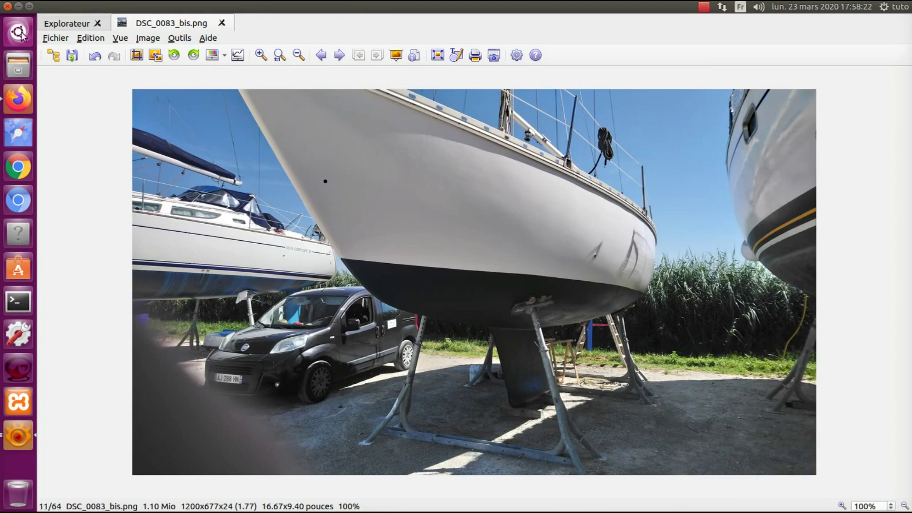
click(60, 25)
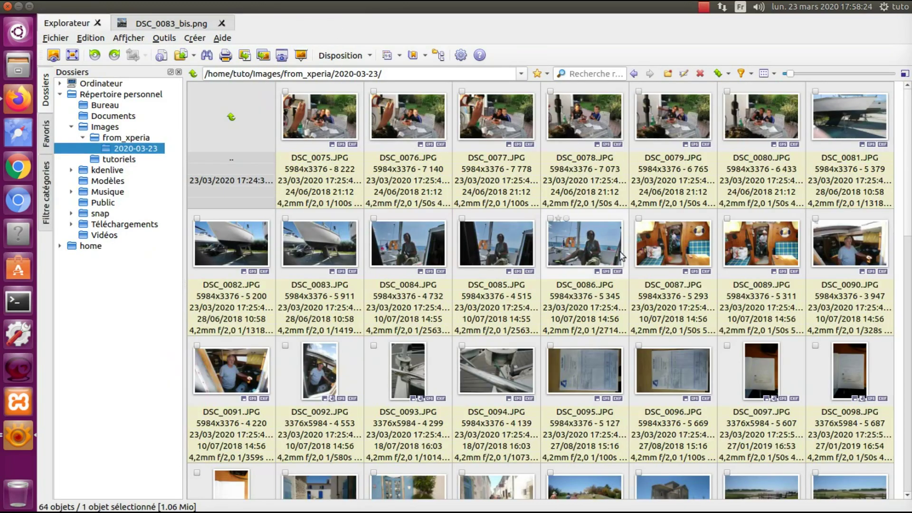
scroll(614, 284, down, 3)
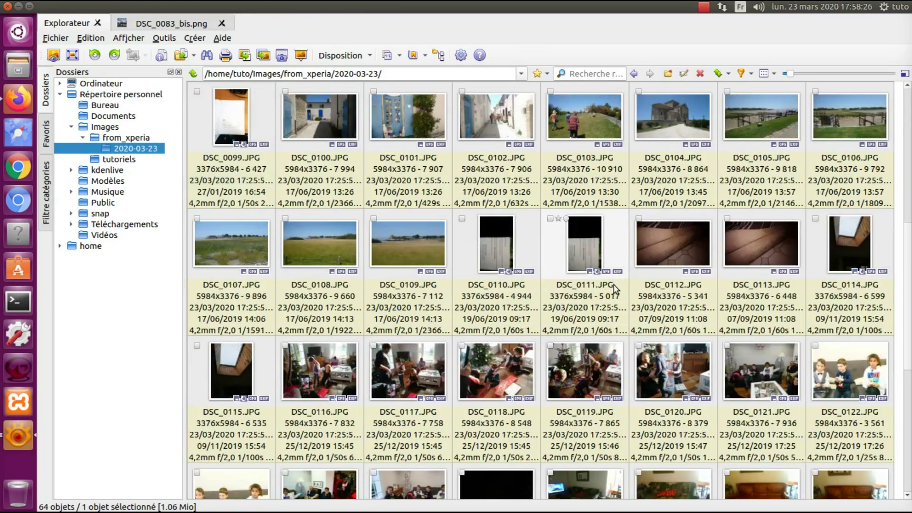
scroll(614, 284, down, 3)
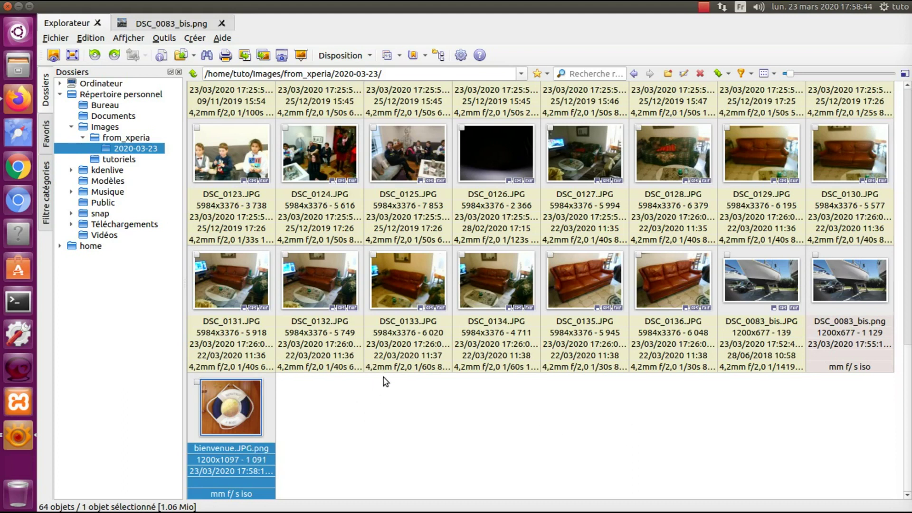
Browse the folder's thumbnails for another photo to crop and open the living-room photo DSC_0125.JPG in full view
scroll(384, 381, up, 2)
scroll(389, 375, up, 3)
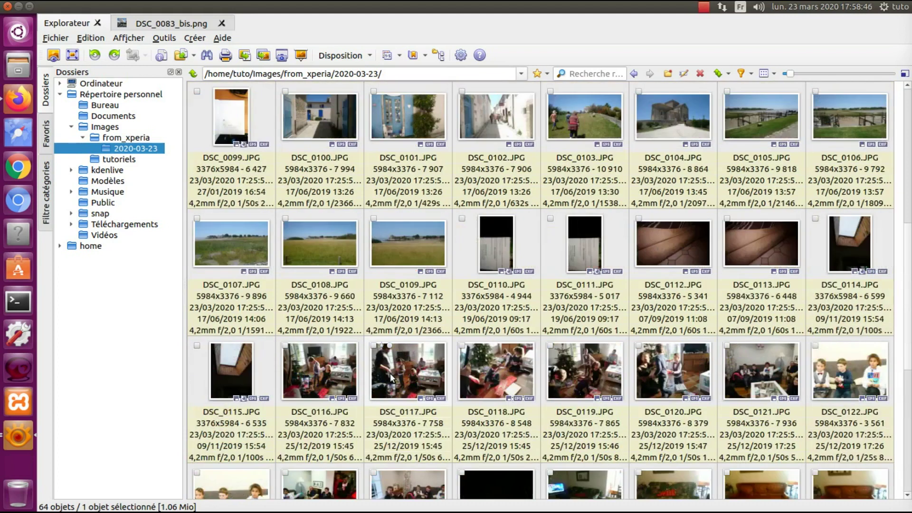
scroll(390, 372, up, 2)
scroll(390, 375, up, 2)
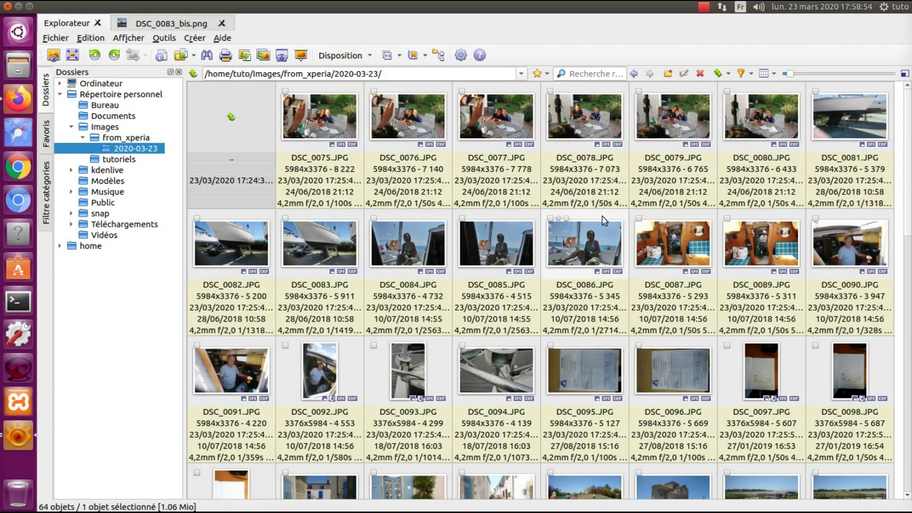
scroll(594, 230, down, 1)
scroll(589, 225, down, 1)
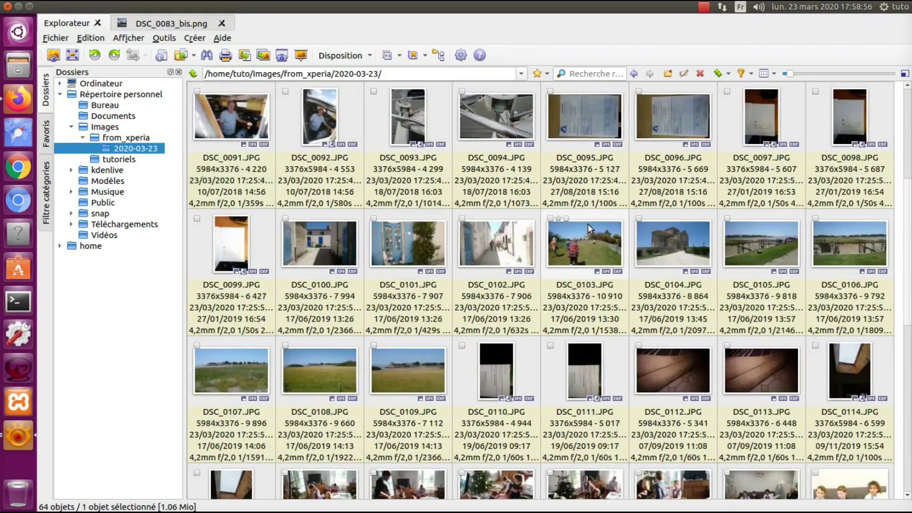
scroll(586, 223, down, 3)
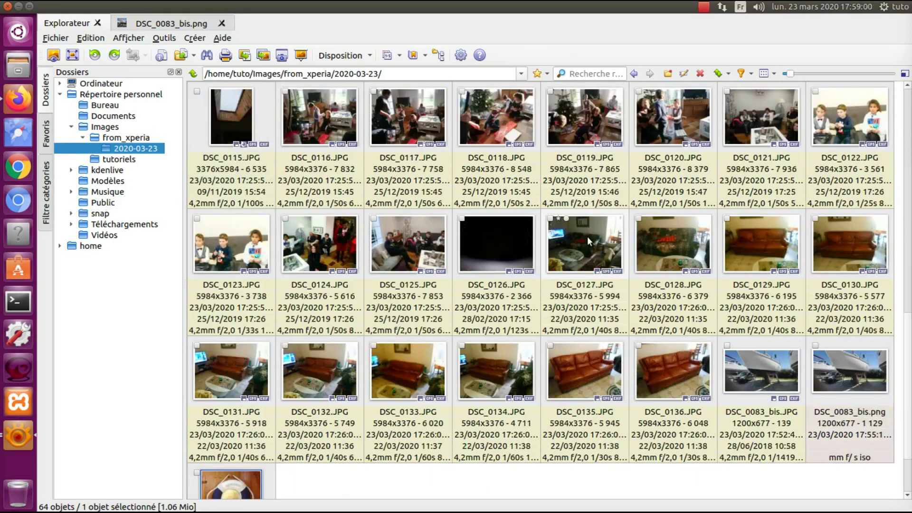
mouse_move(588, 238)
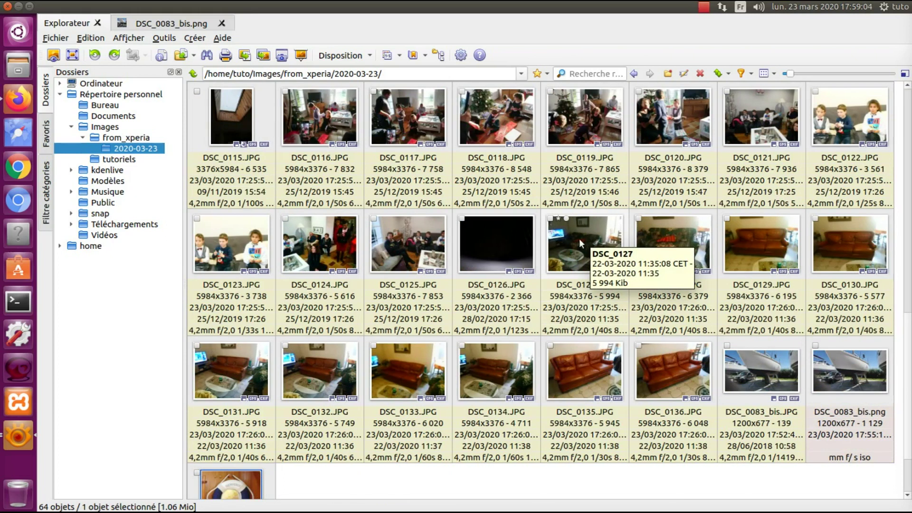
scroll(551, 249, down, 1)
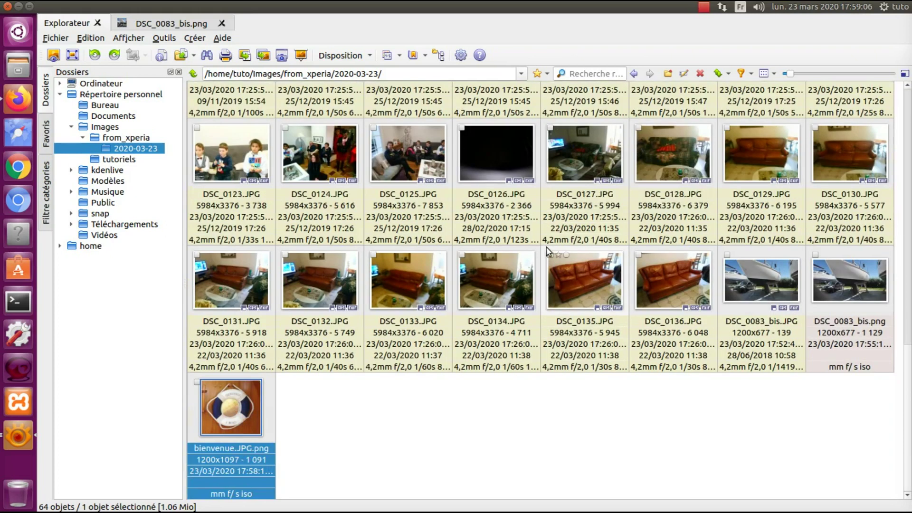
scroll(551, 253, up, 1)
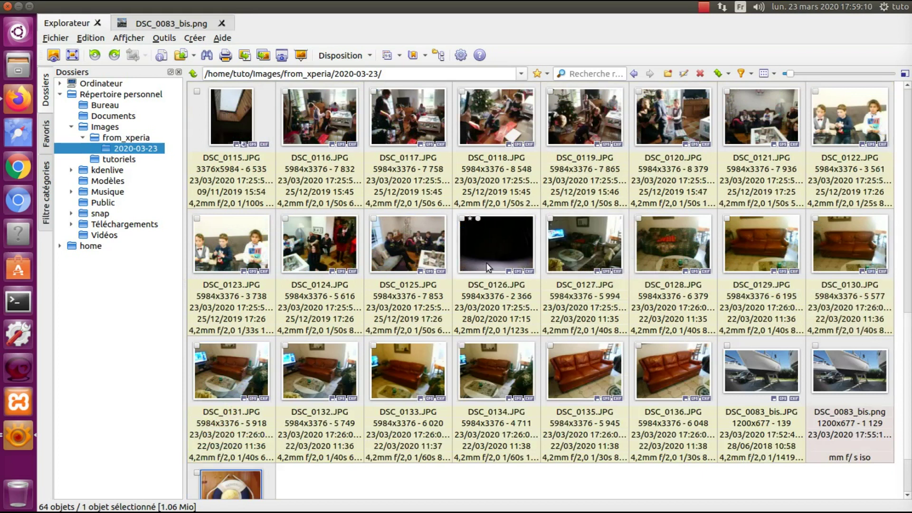
click(400, 239)
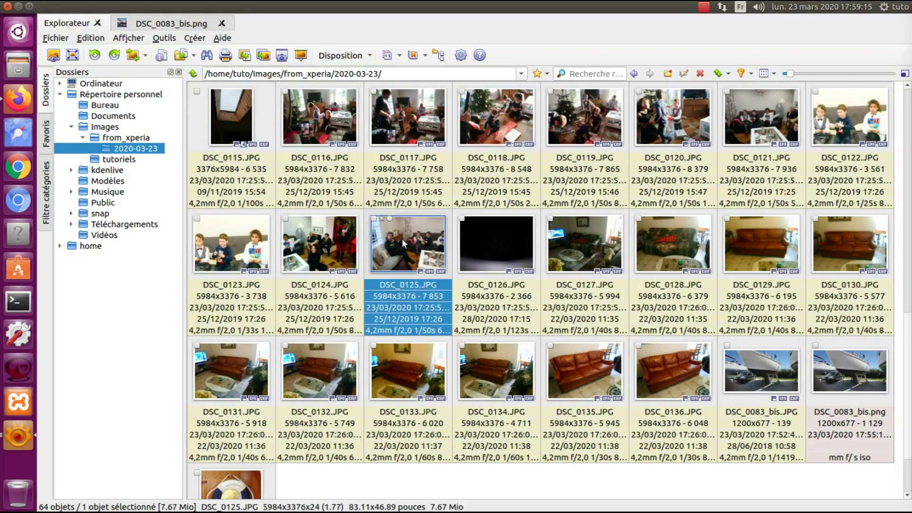
double_click(402, 239)
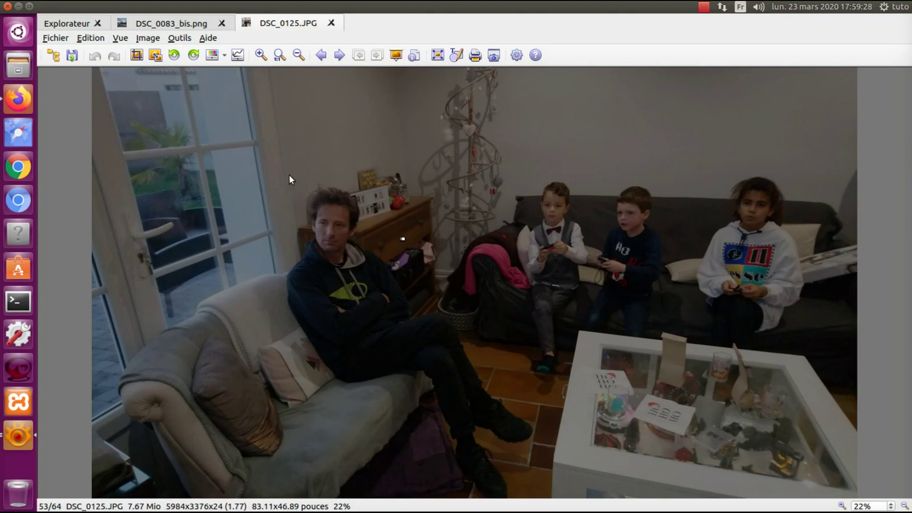
Crop the living-room photo to the seated man's head and shoulders, keeping an area of about 661 x 749 pixels
drag(289, 176, 373, 230)
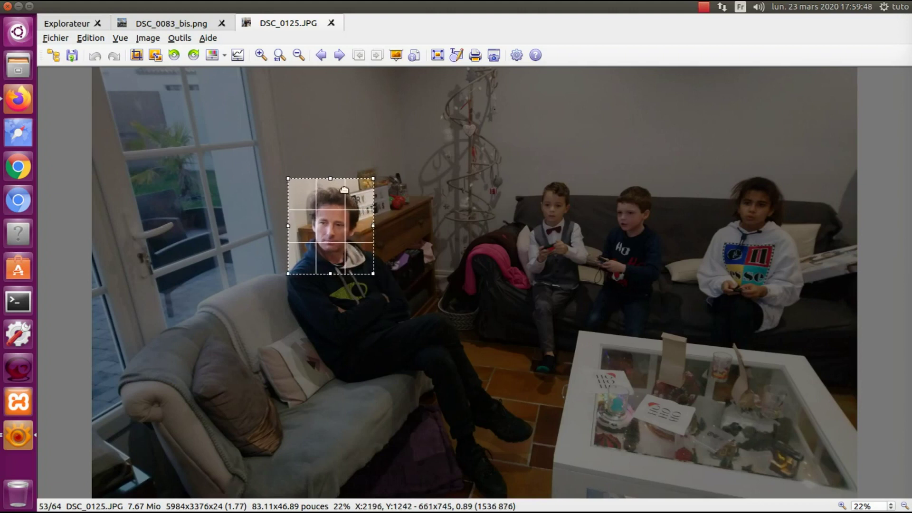
drag(332, 173, 335, 177)
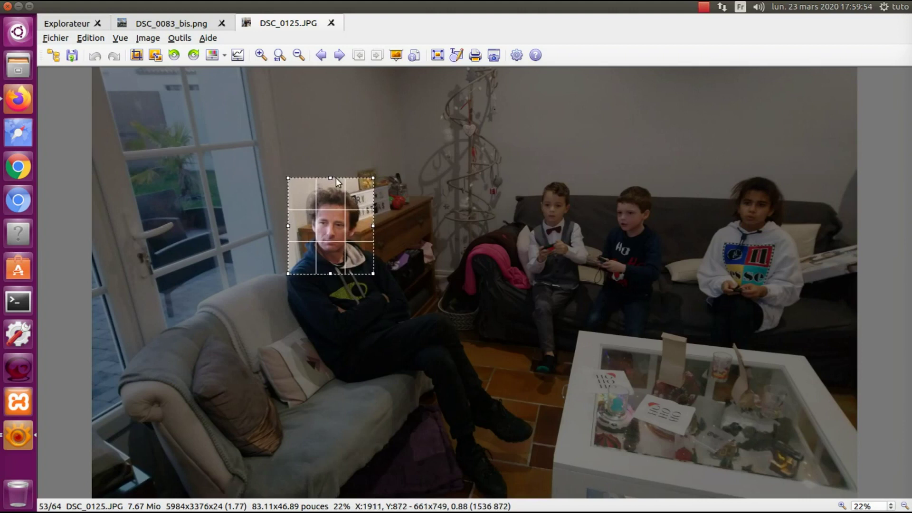
right_click(337, 207)
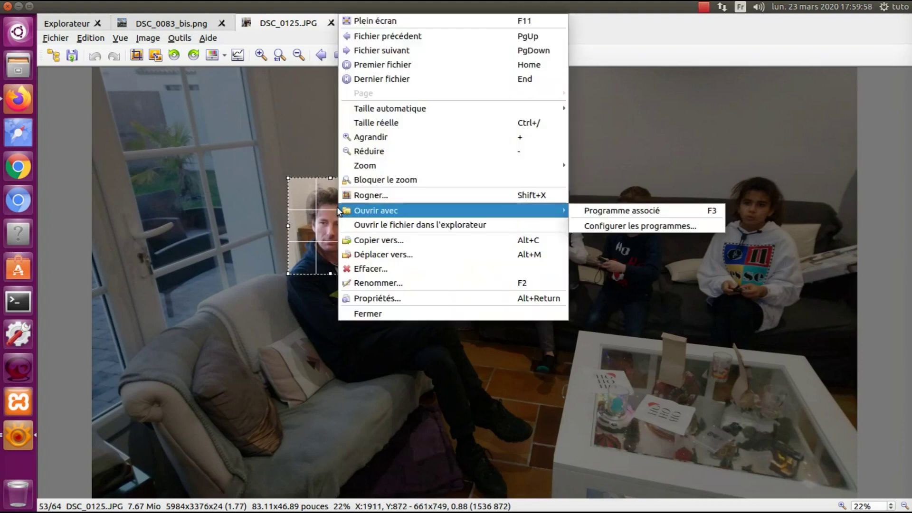
click(353, 196)
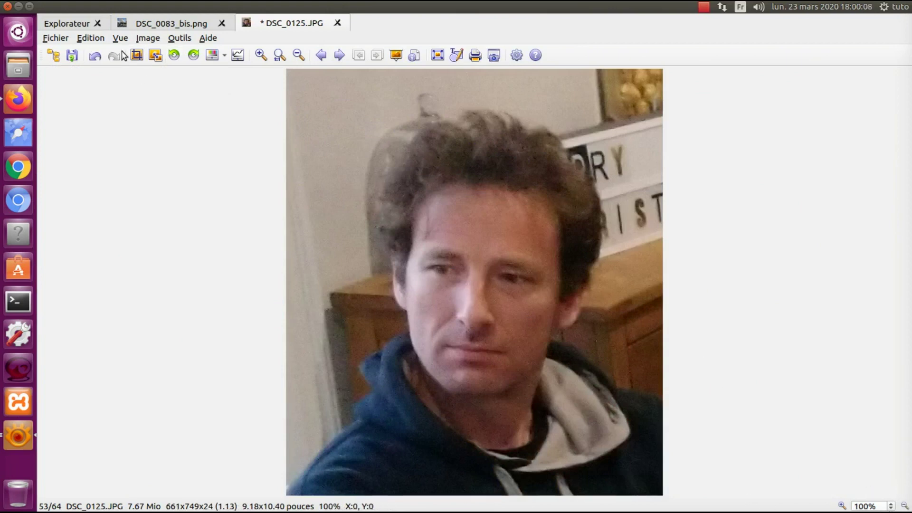
Save the cropped portrait as a new file in JPG - JPEG / JFIF format, using the man's first name as file name
click(58, 40)
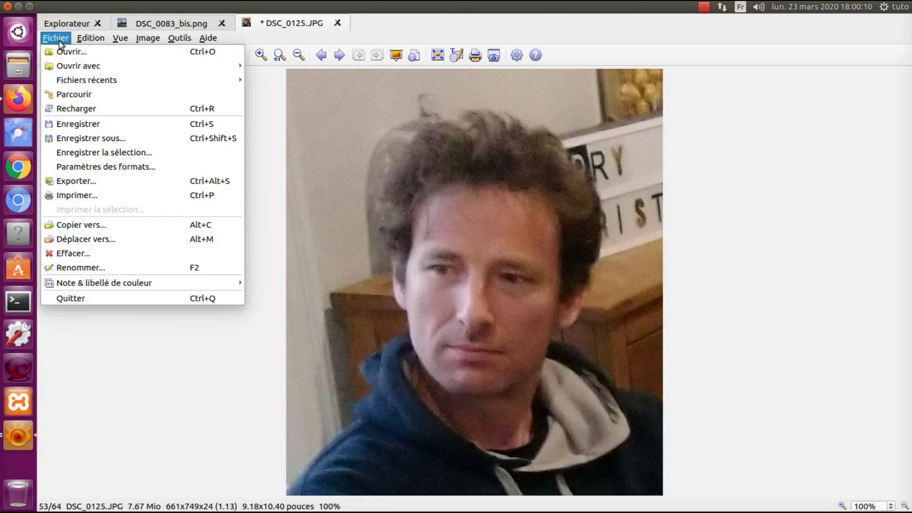
click(105, 138)
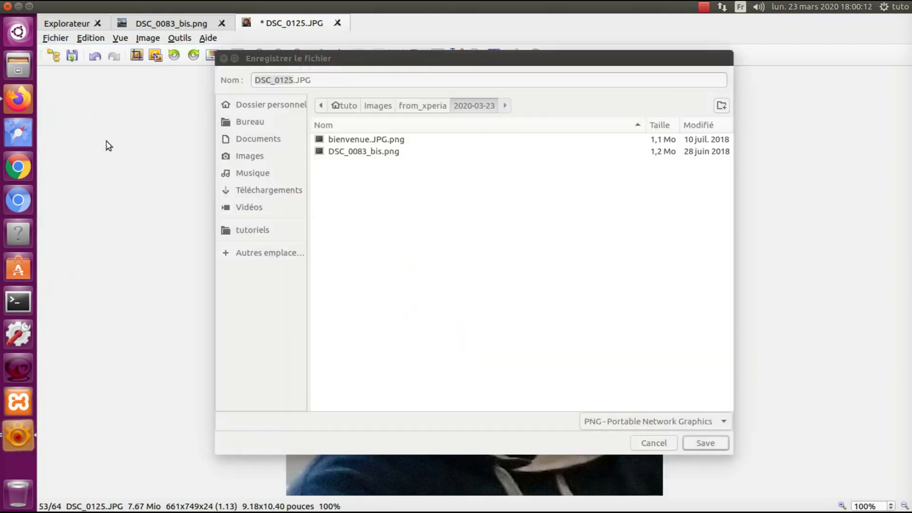
click(725, 423)
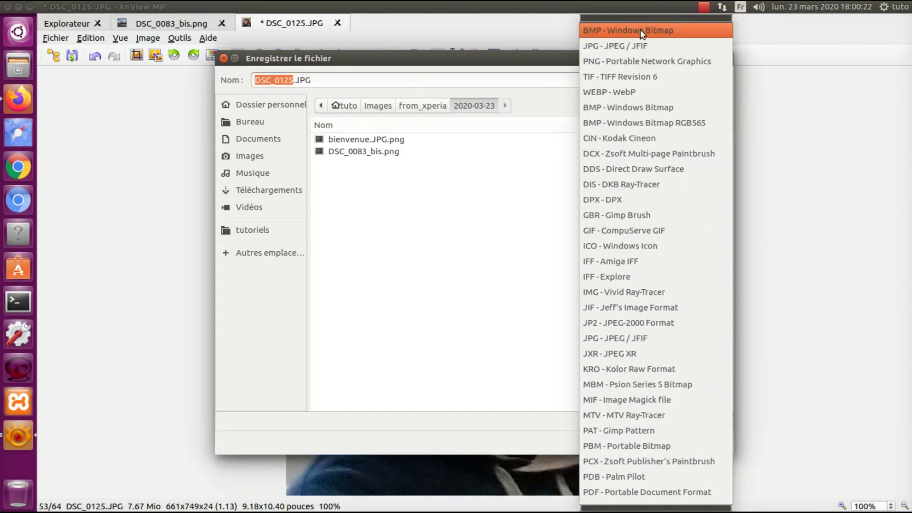
click(641, 46)
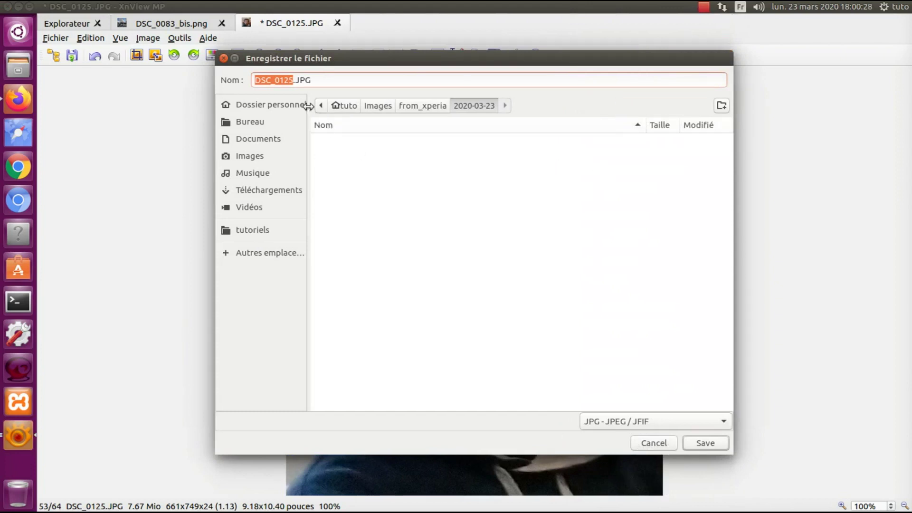
drag(294, 82, 252, 79)
text(david)
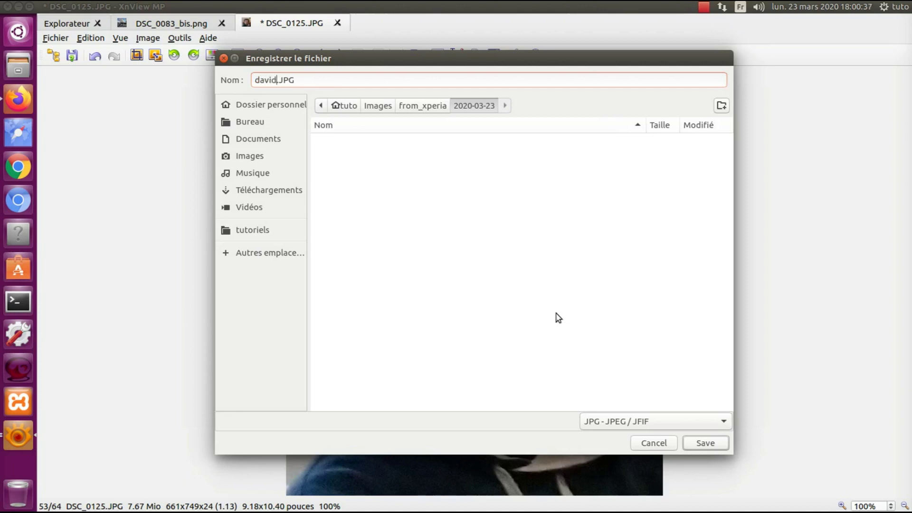
key(Return)
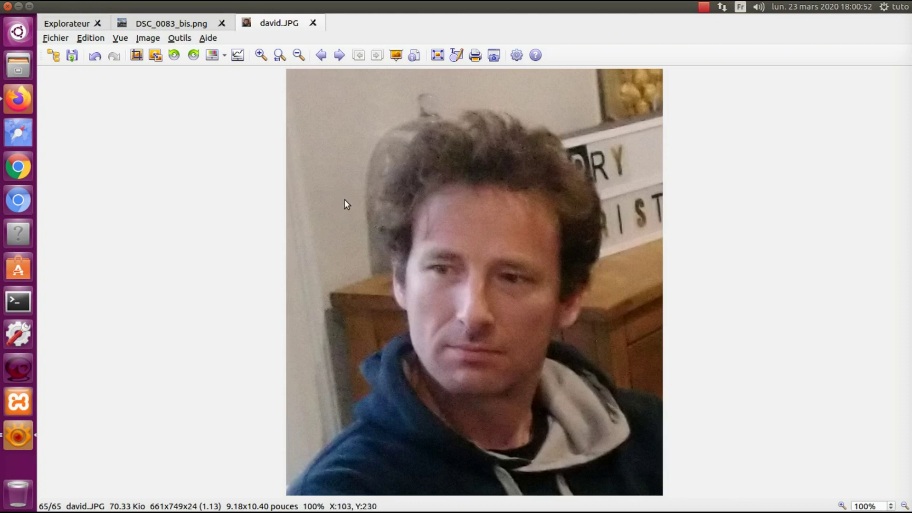
Close the boat picture DSC_0083_bis.png and return to the thumbnails of the 2020-03-23 folder
click(191, 27)
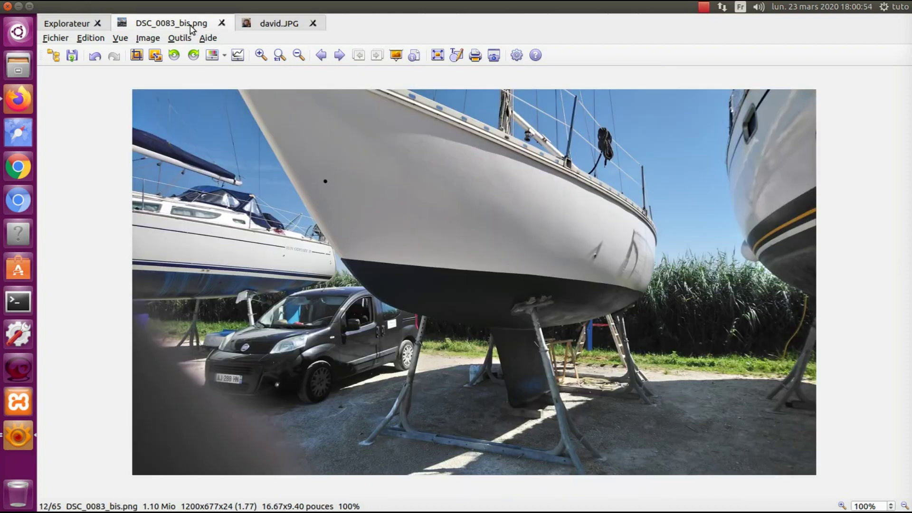
click(221, 23)
click(83, 27)
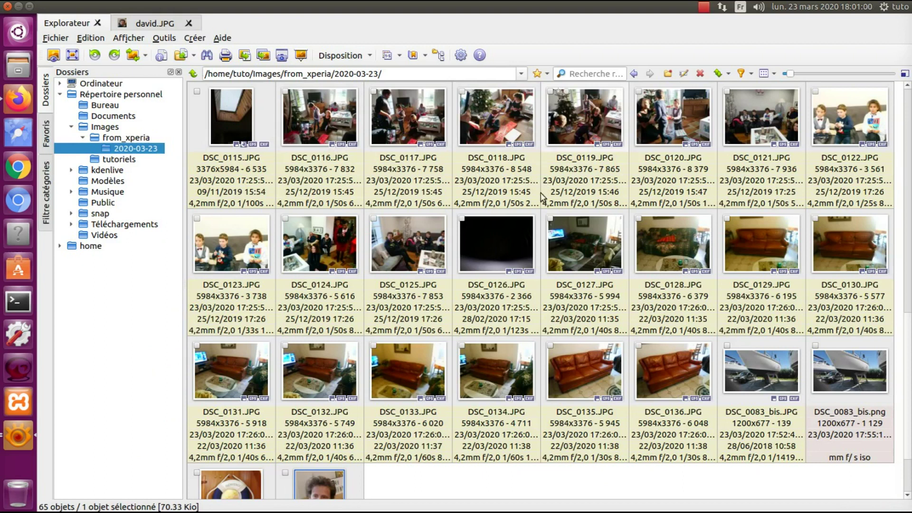
Open the original living-room photo DSC_0125.JPG in full view and compare it with the cropped portrait
click(397, 240)
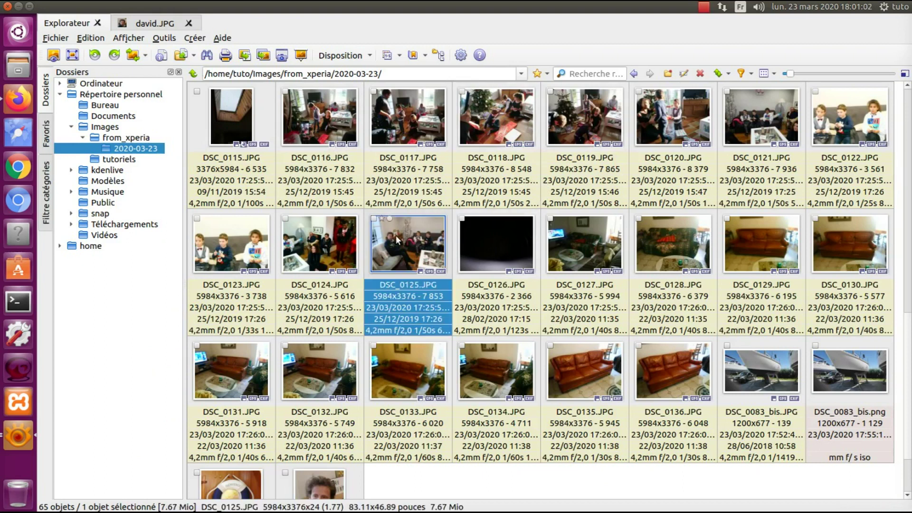
double_click(397, 239)
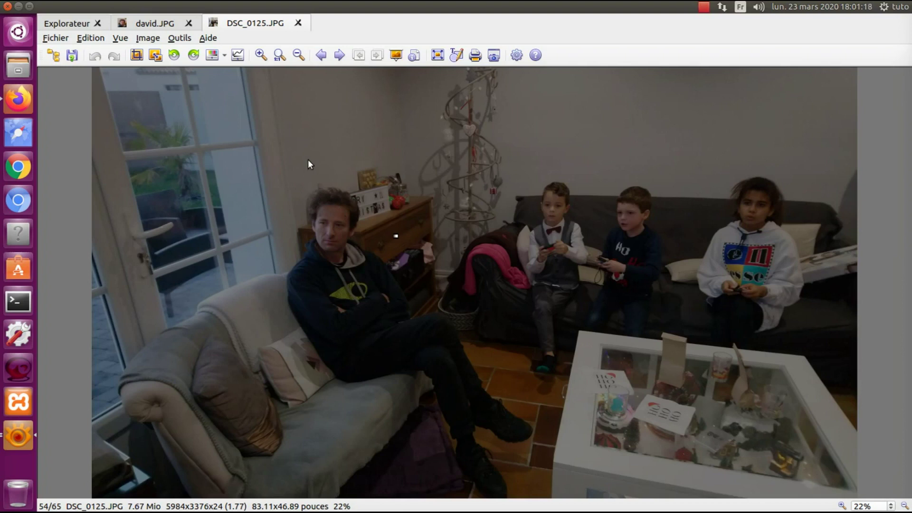
click(148, 27)
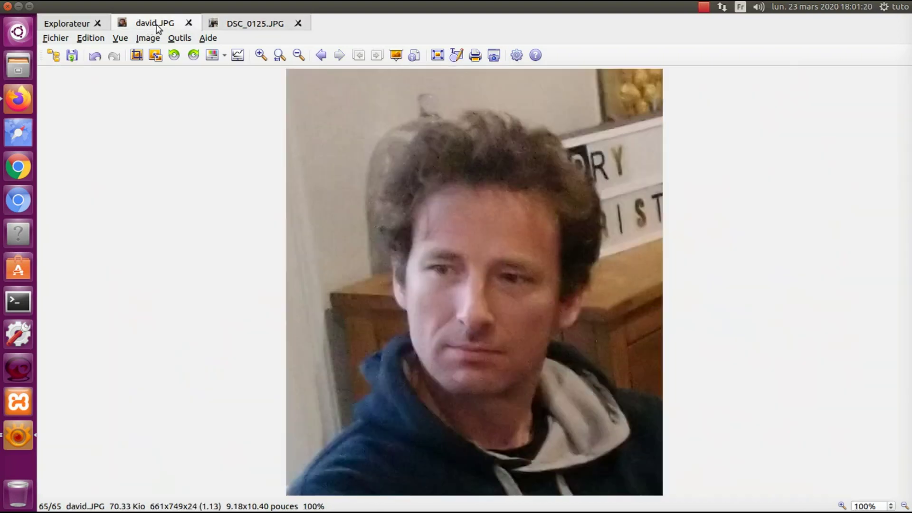
click(237, 26)
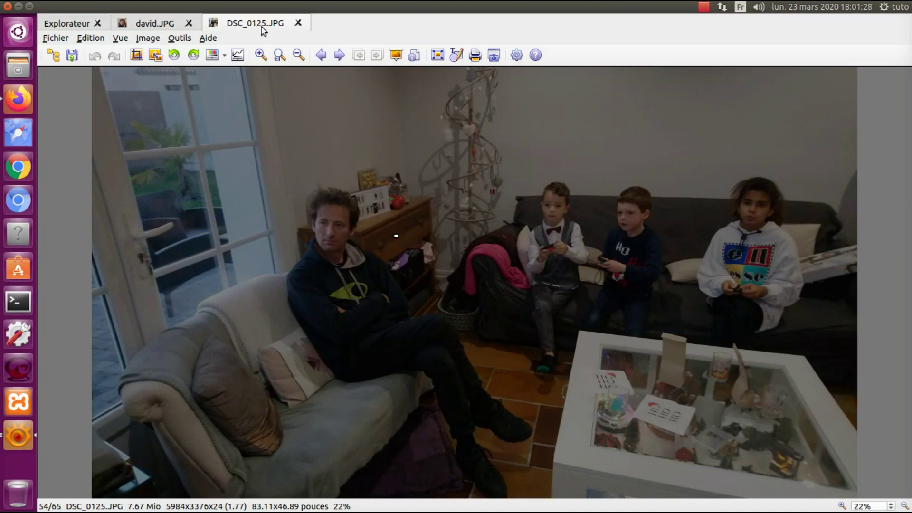
click(172, 27)
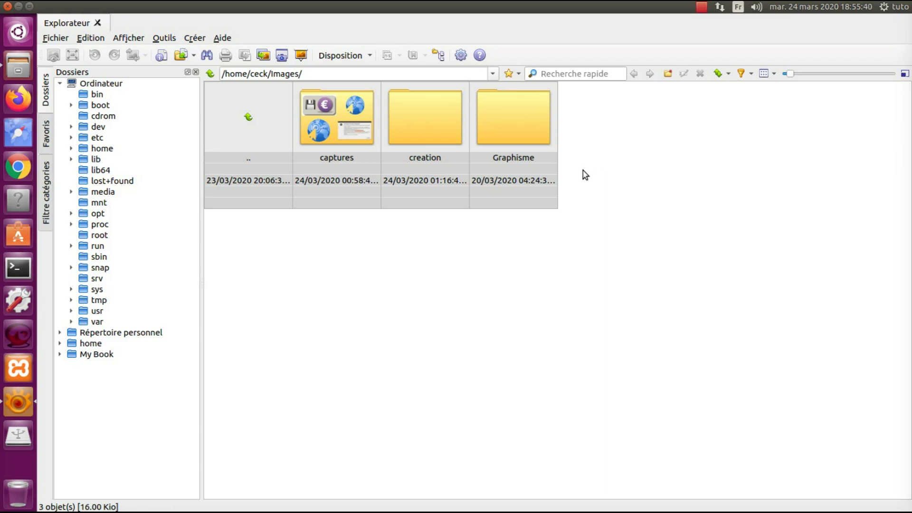
Display the computer's home folder and review the available tool and creation functions, including screen capture (Capturer) and slideshow (Diaporama)
mouse_move(554, 208)
click(102, 151)
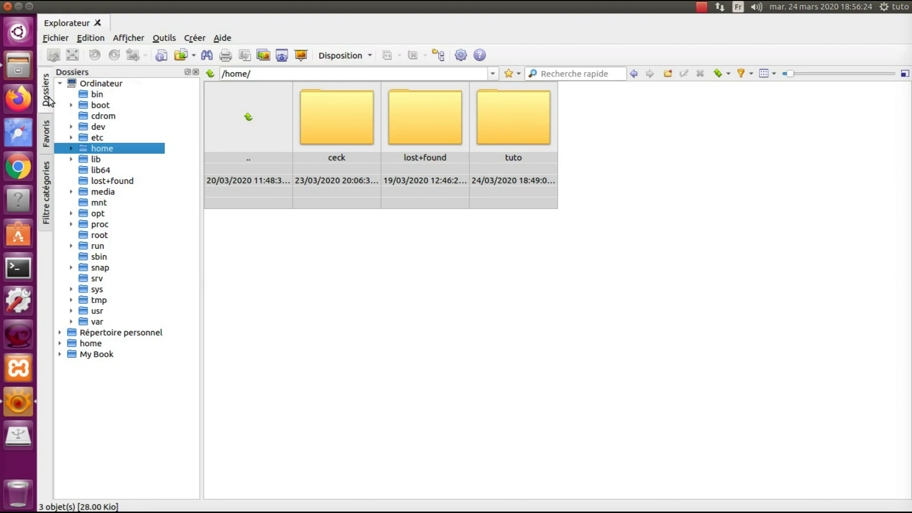
click(167, 39)
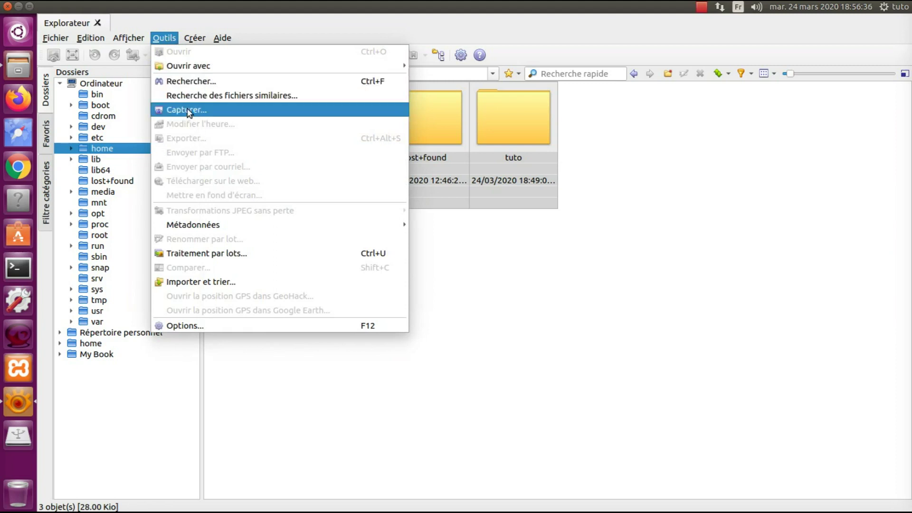
mouse_move(182, 70)
mouse_move(193, 42)
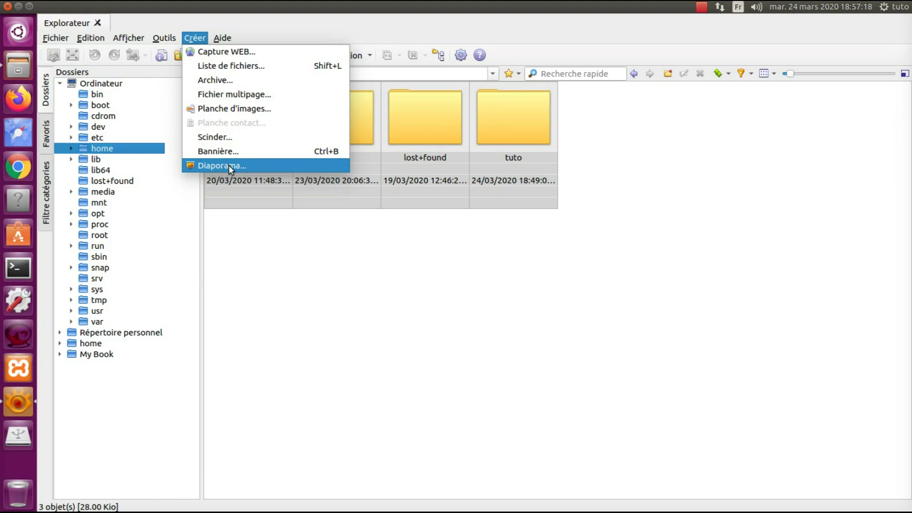
click(706, 9)
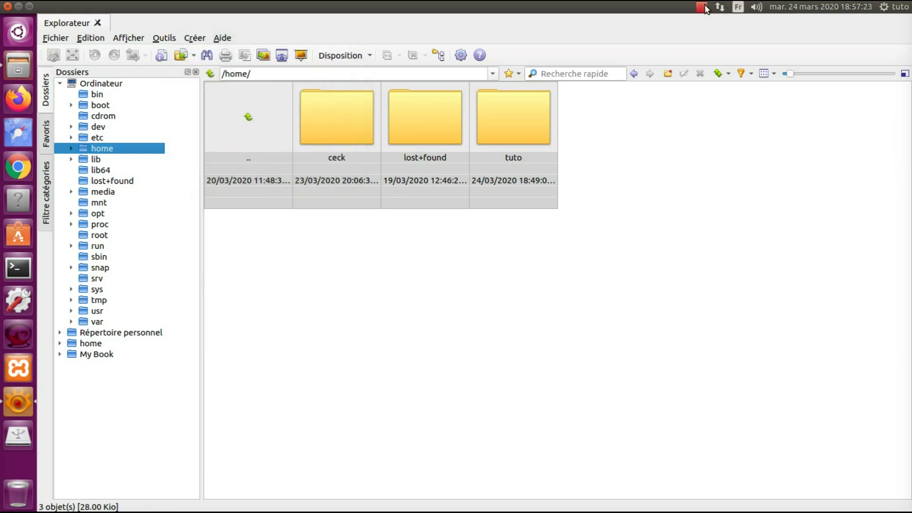